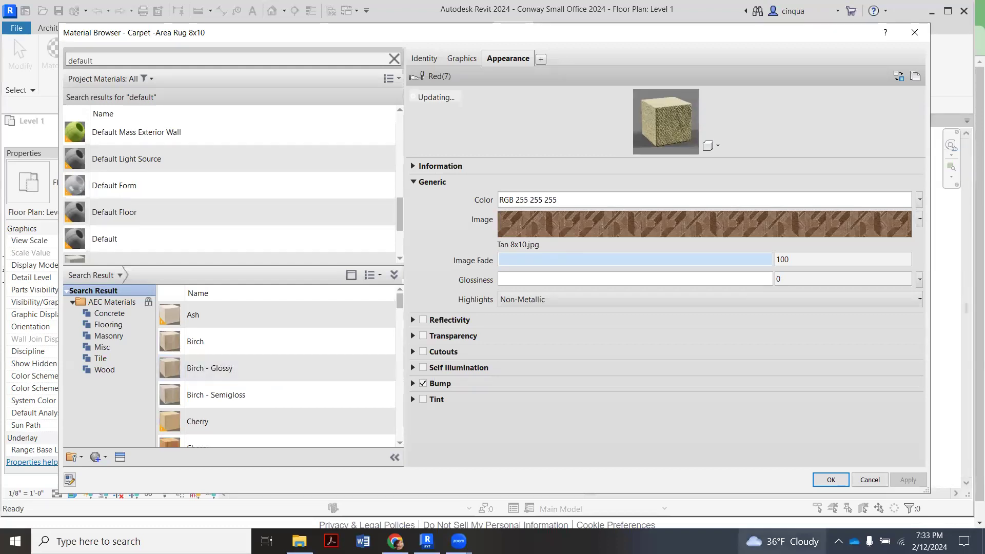
- Close the Material Browser without saving, reopen it and browse through the project materials list
left_click(871, 480)
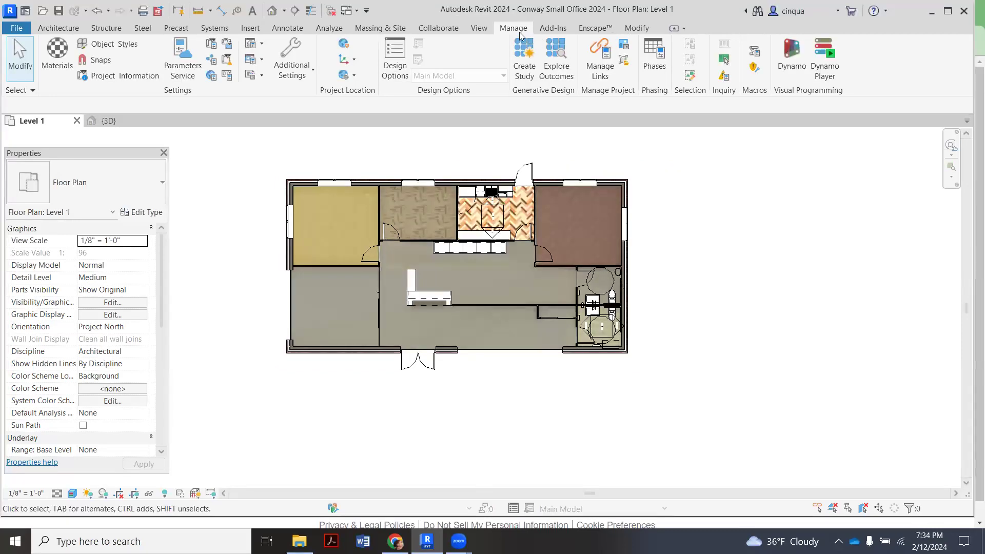
left_click(51, 62)
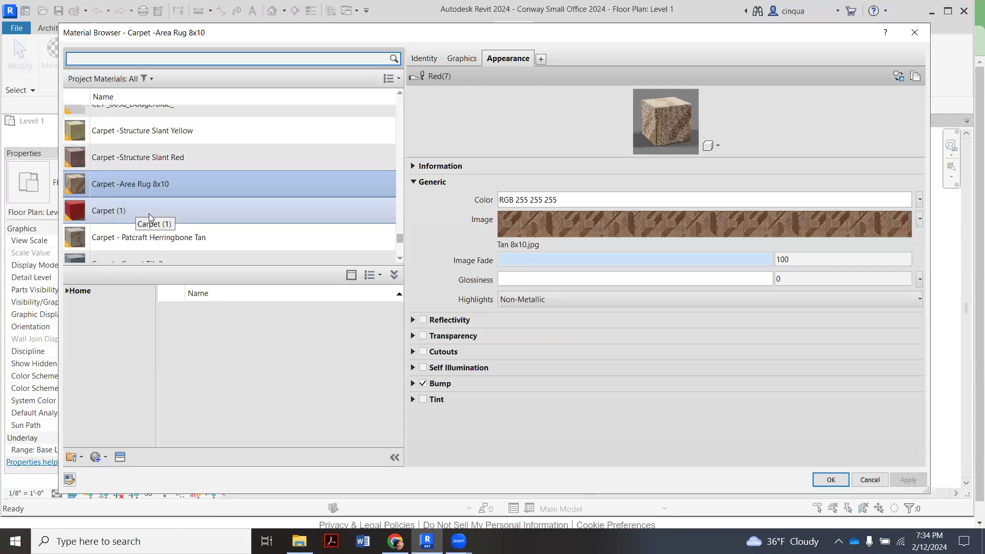
scroll(168, 205, "down", 1)
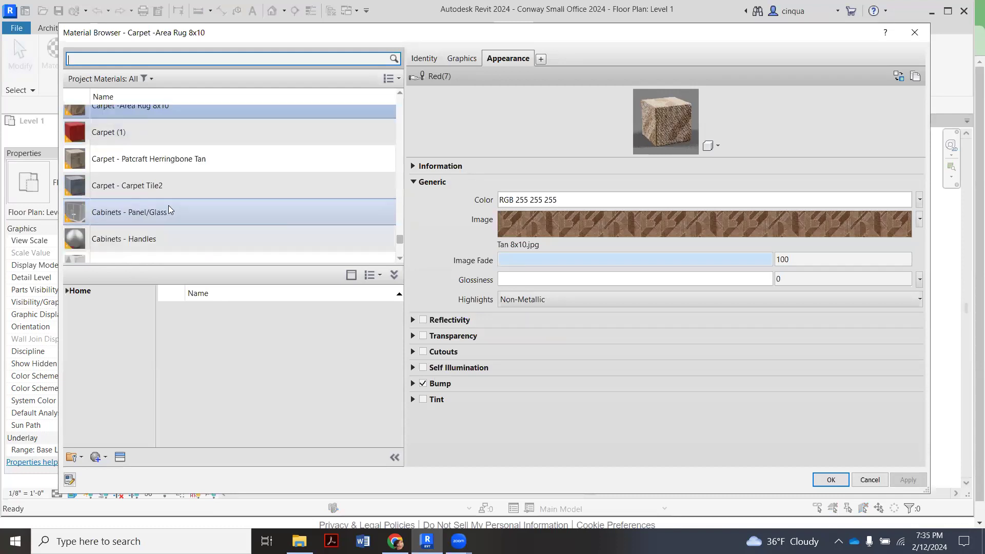
scroll(169, 205, "up", 1)
scroll(168, 205, "up", 2)
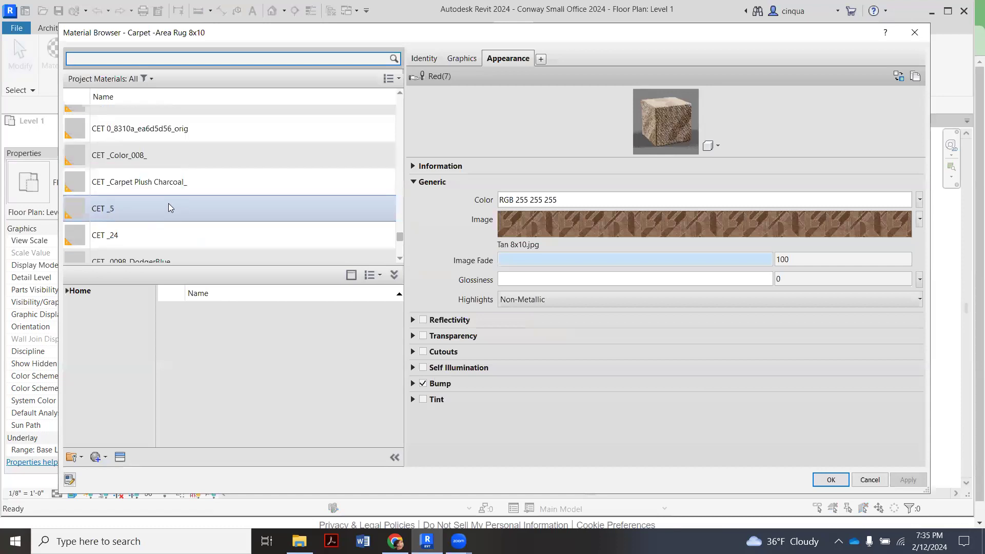
scroll(168, 205, "up", 2)
scroll(180, 205, "up", 2)
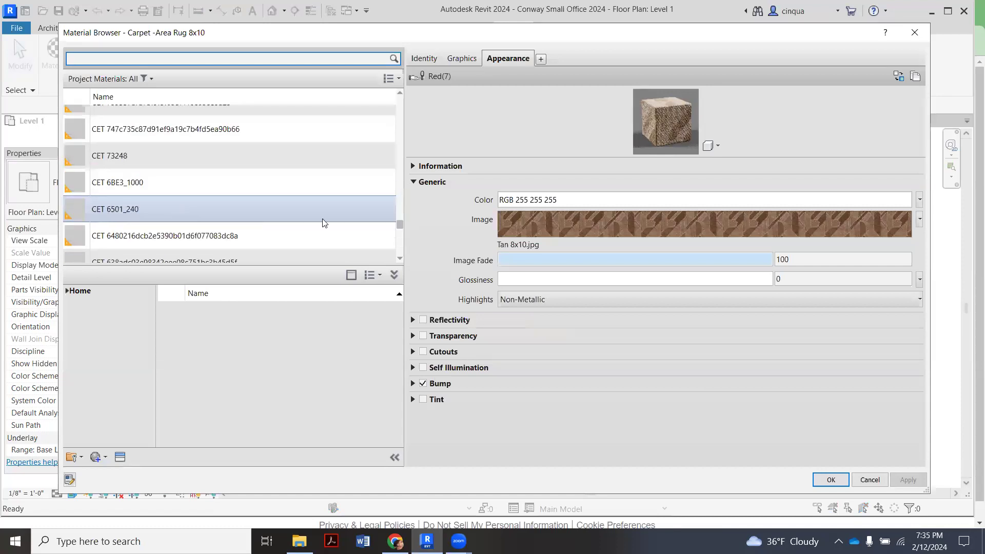
left_click(399, 221)
left_click_drag(402, 222, 405, 92)
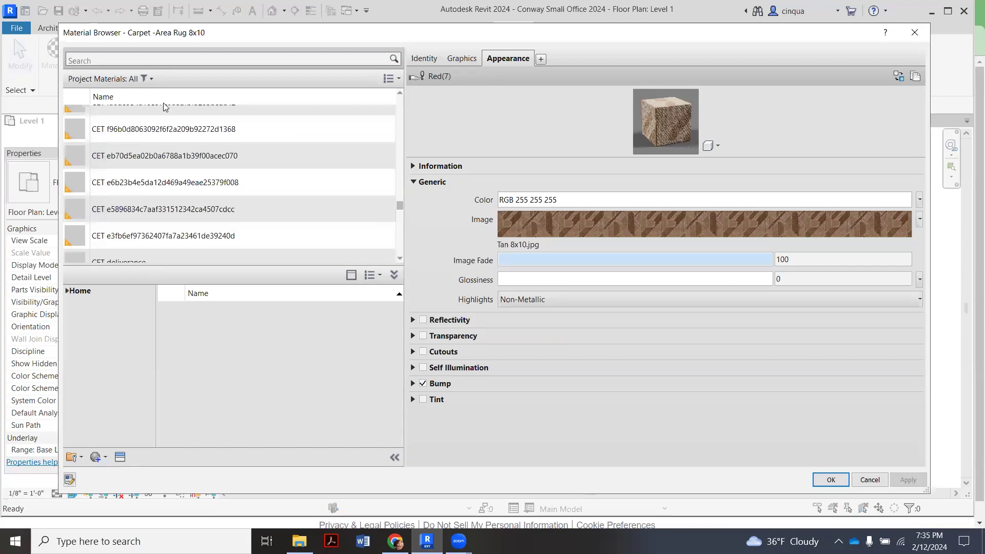
- Search the project materials for "default flooring"
left_click(172, 62)
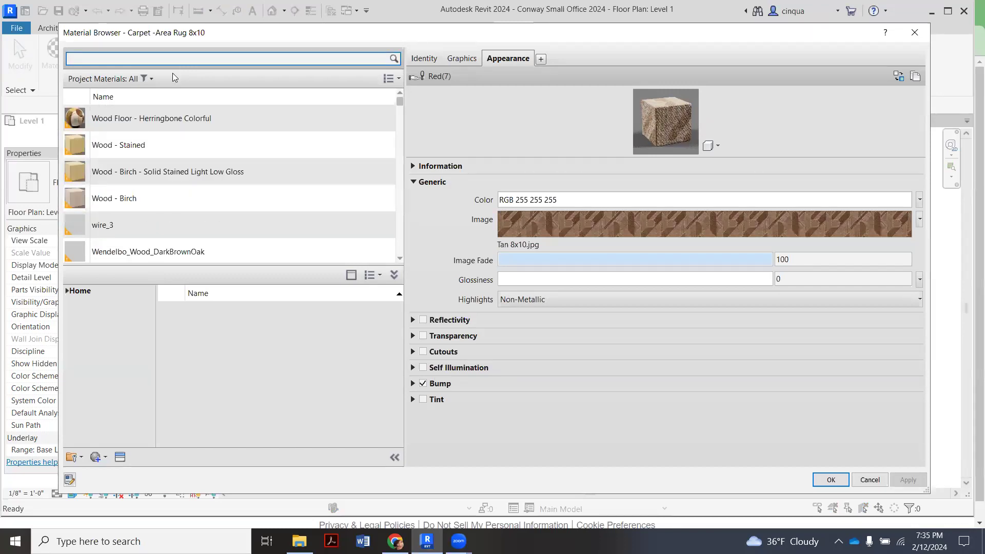
type("d")
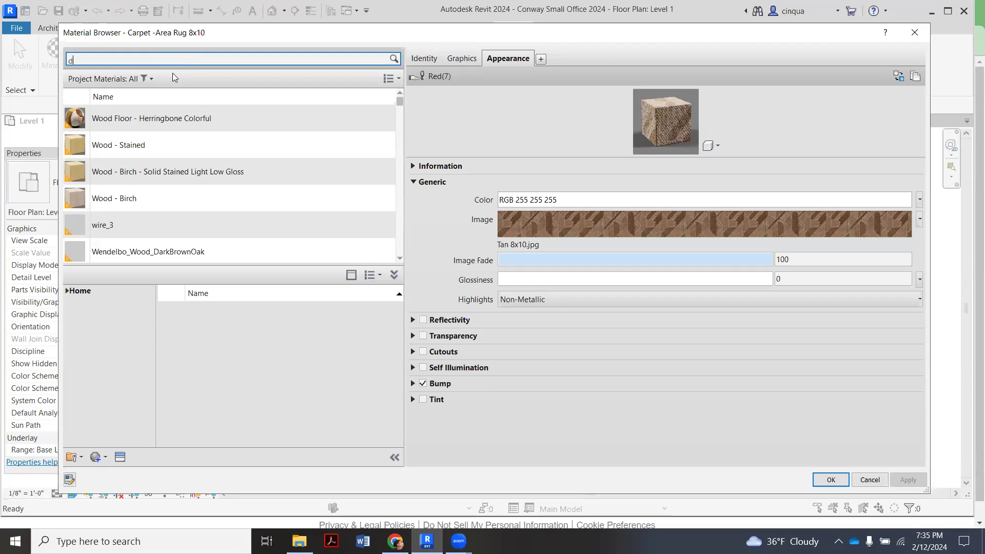
type("efault flooring")
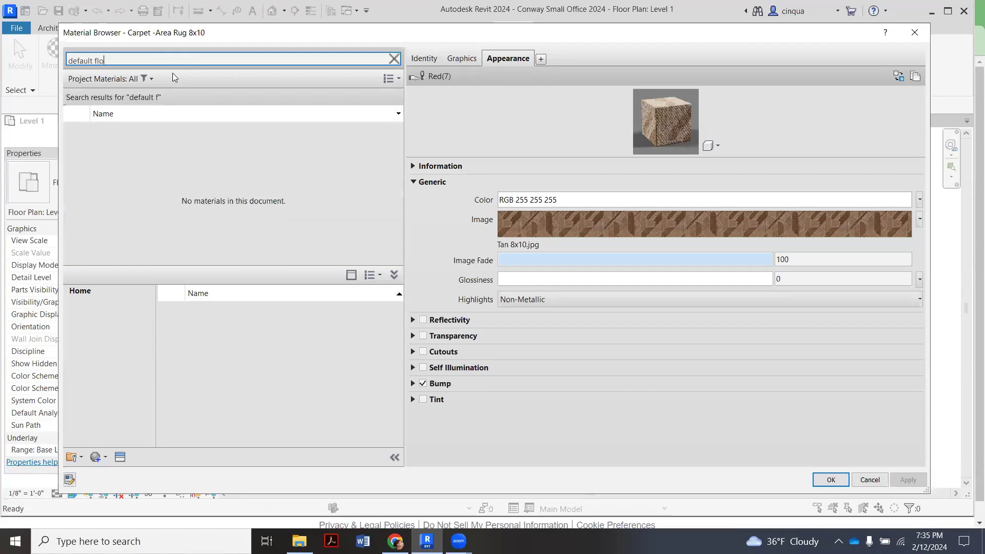
key("ctrl+a")
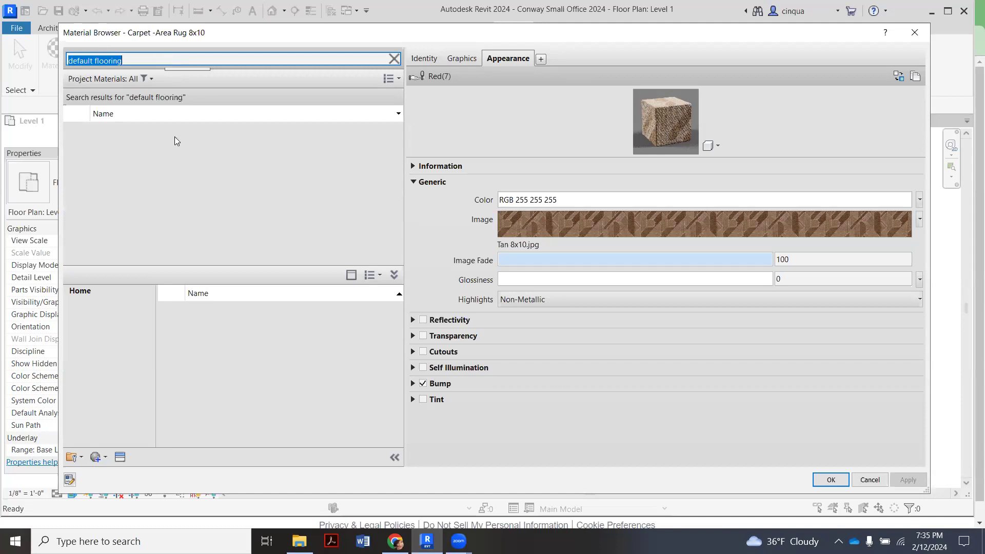
- Shorten the material search to "default" and select the Default Floor material
left_click(155, 59)
key("BackSpace")
key("BackSpace")
key("BackSpace")
key("BackSpace")
key("BackSpace")
key("BackSpace")
key("BackSpace")
key("BackSpace")
key("BackSpace")
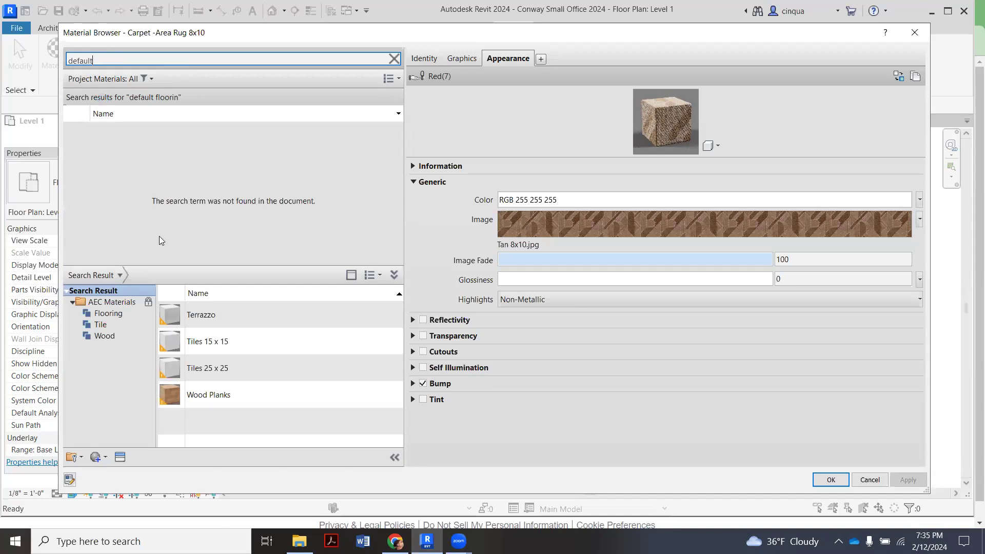
scroll(192, 217, "down", 2)
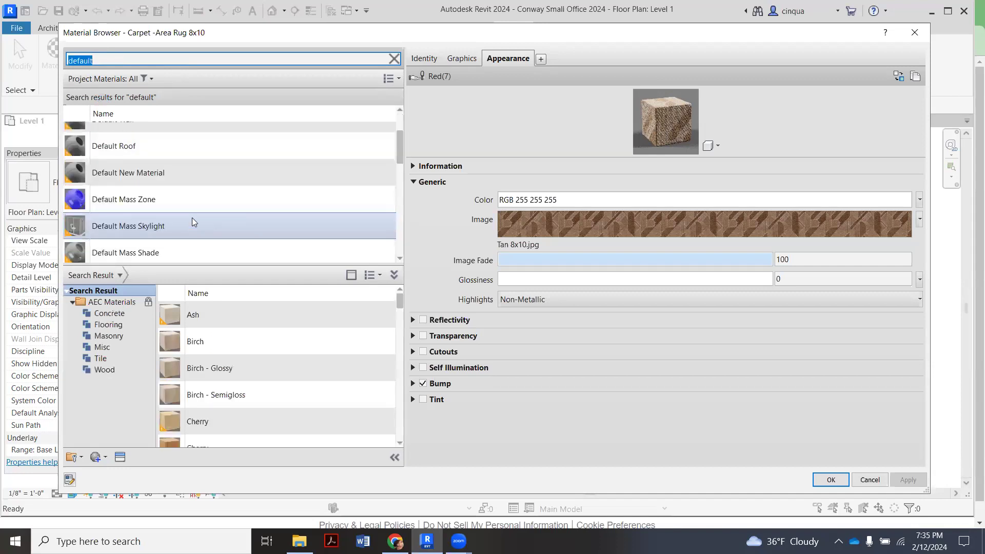
scroll(192, 218, "down", 2)
scroll(192, 217, "down", 2)
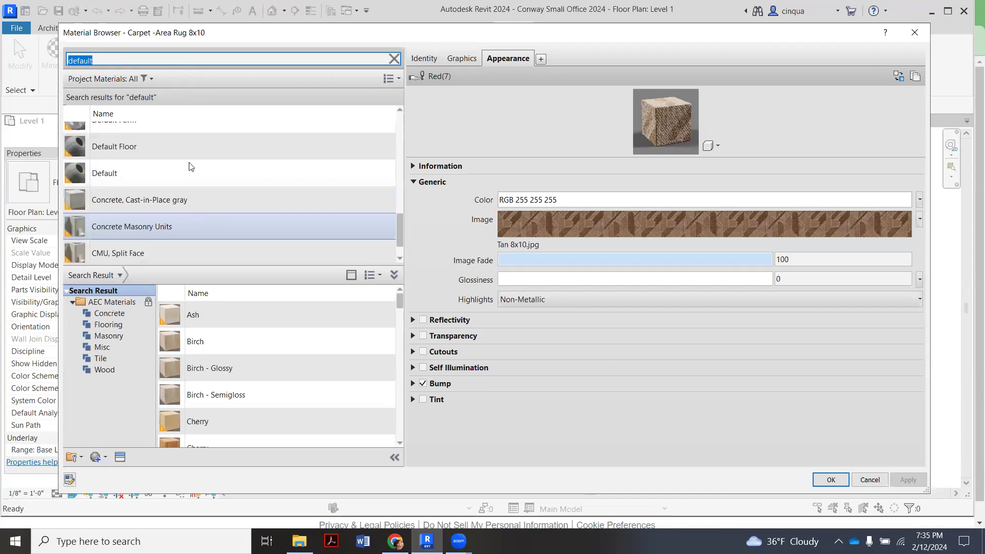
left_click(146, 150)
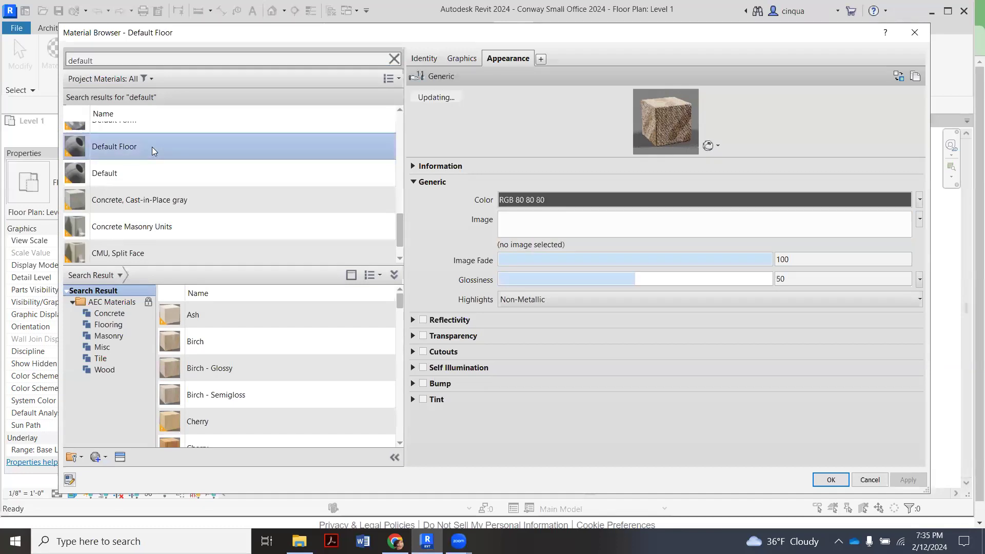
- Duplicate the Default Floor material and name the copy "Tile - Yellow"
right_click(153, 148)
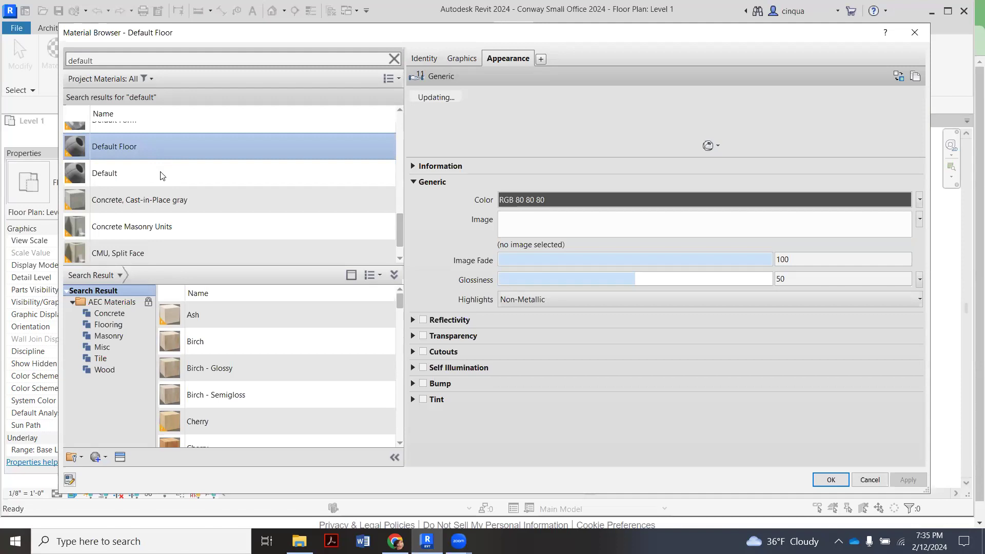
left_click(165, 190)
key("BackSpace")
key("BackSpace")
key("BackSpace")
key("BackSpace")
key("BackSpace")
key("BackSpace")
key("BackSpace")
key("BackSpace")
key("BackSpace")
key("BackSpace")
key("BackSpace")
key("BackSpace")
key("BackSpace")
key("BackSpace")
key("BackSpace")
key("BackSpace")
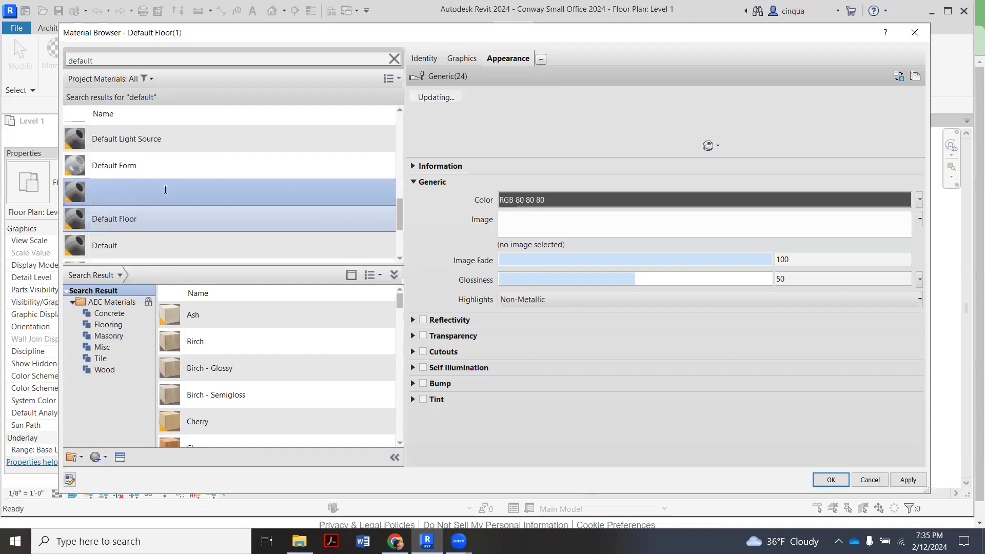
type("Tile - Yellow")
- Preview Floor Tile - Yellow Hexagons HexArt.JPG in the Small Office Project's Materials folder and load it as the new material's appearance image
left_click(538, 231)
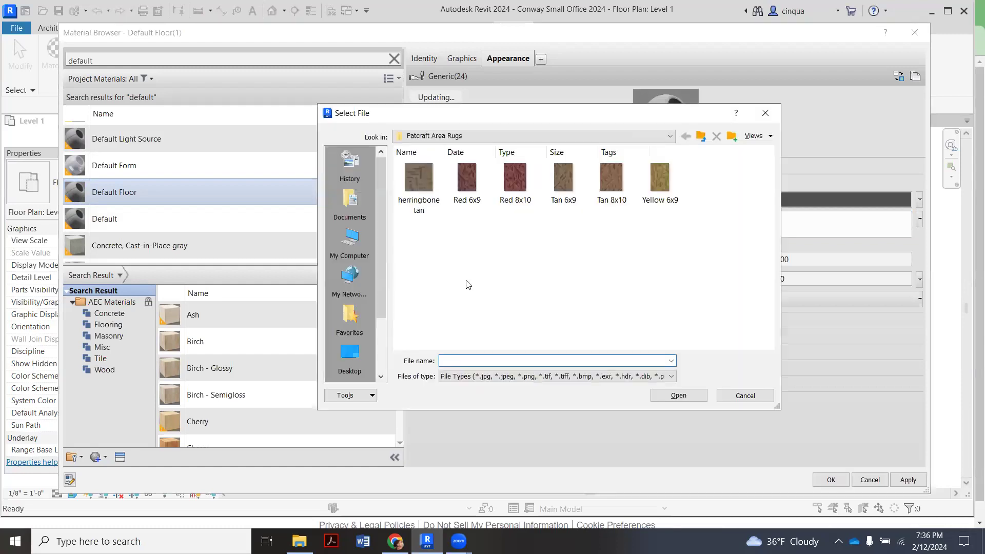
left_click(513, 137)
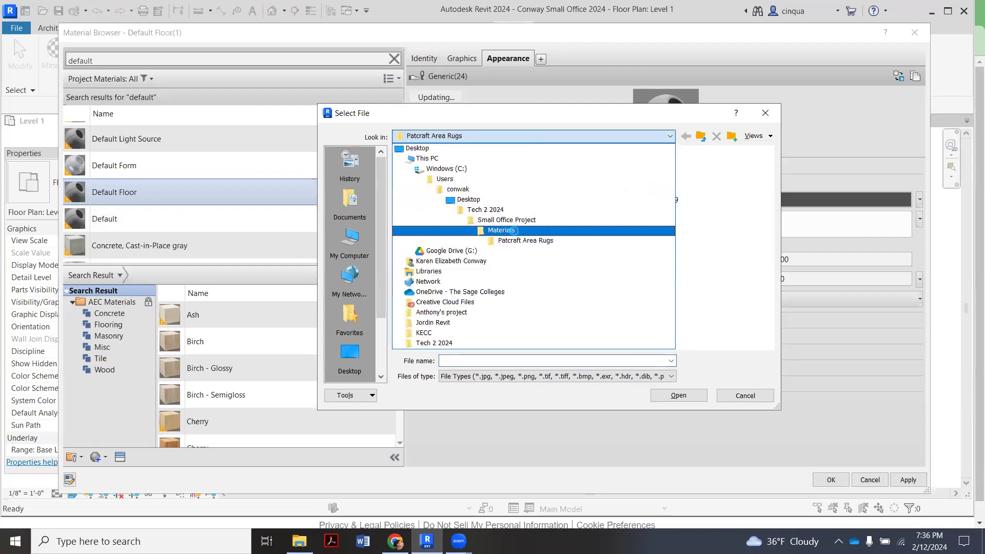
left_click(514, 231)
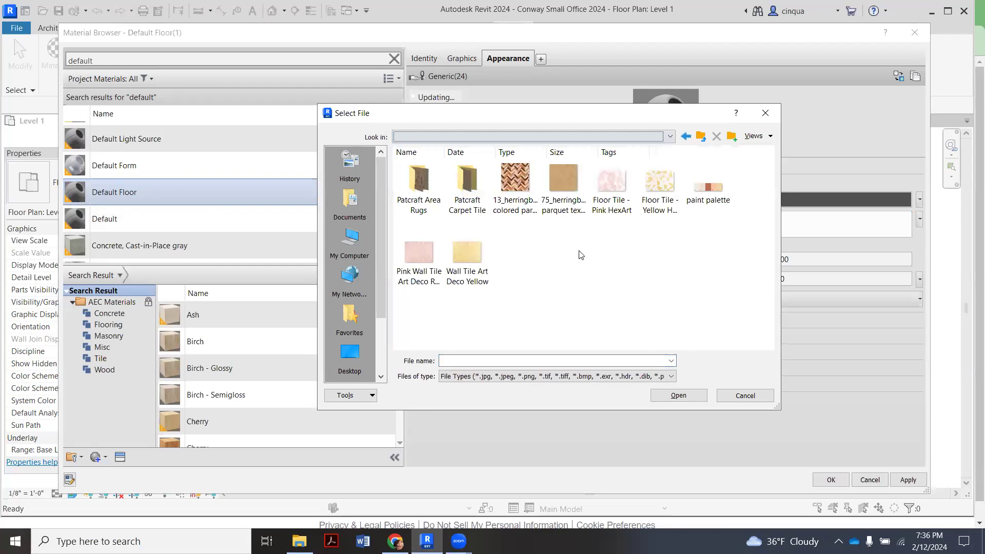
left_click(659, 190)
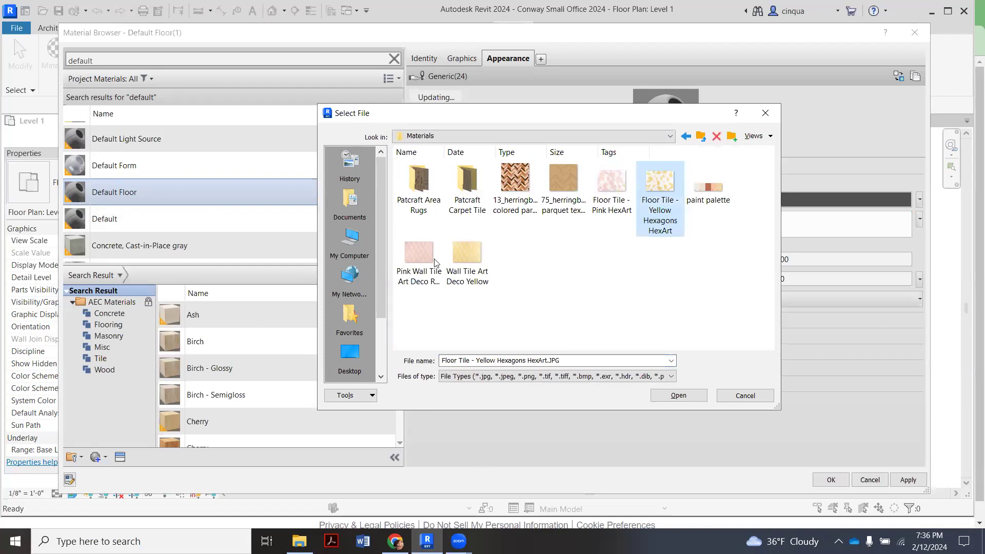
key("alt+Tab")
left_click(552, 258)
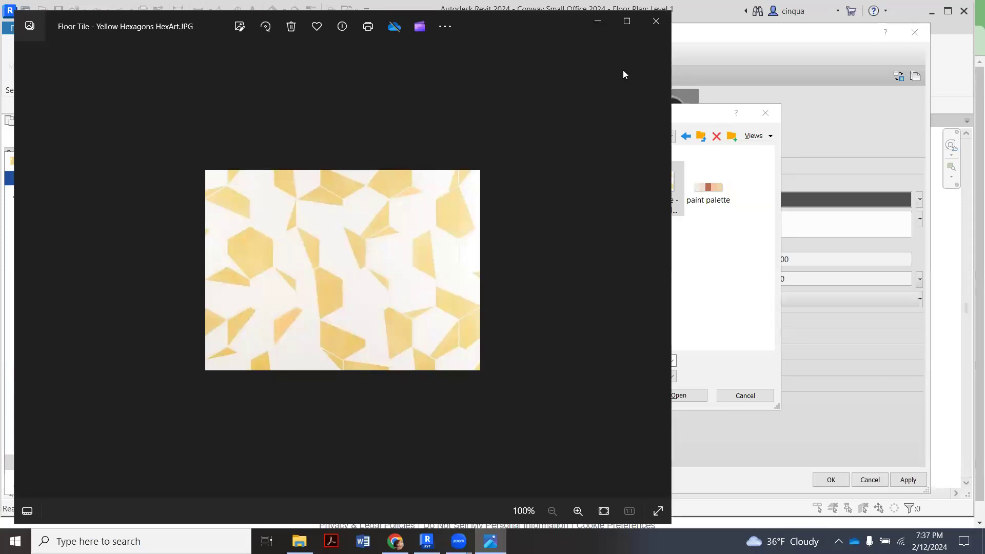
left_click(656, 26)
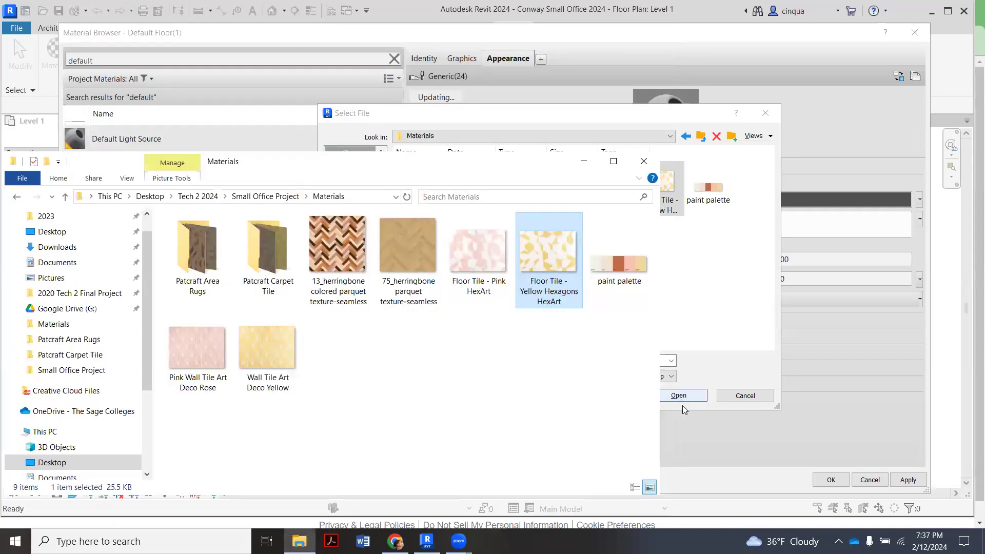
left_click(698, 400)
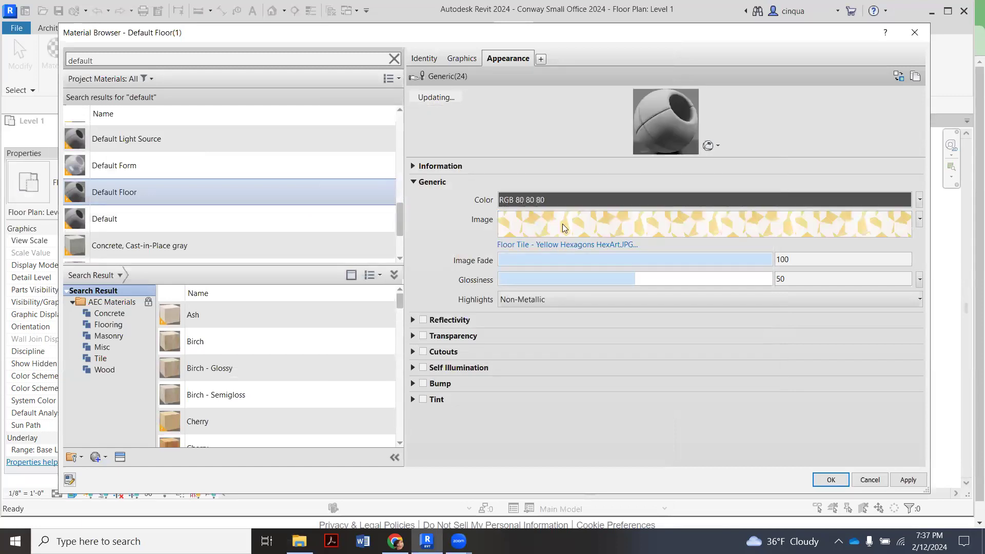
- Set the yellow hexagon texture's sample size to 3'-0" wide by 2'-6" high, with width and height unlinked
mouse_move(562, 223)
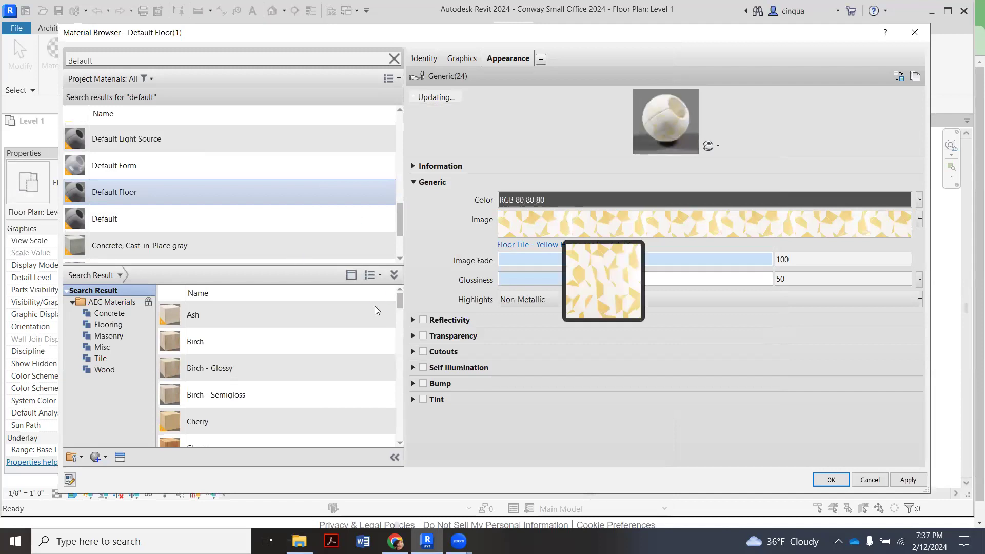
left_click(524, 246)
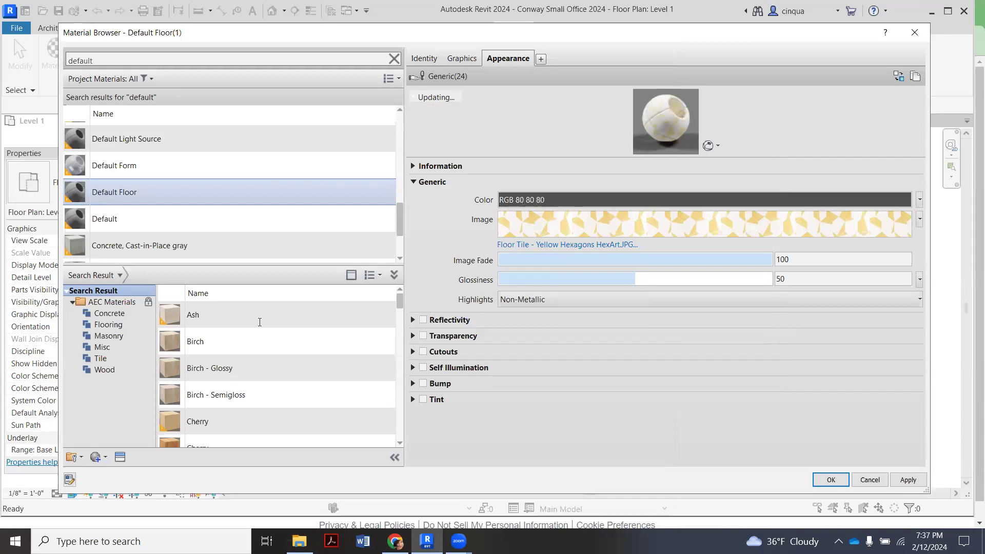
key("Down")
key("Down")
left_click(472, 296)
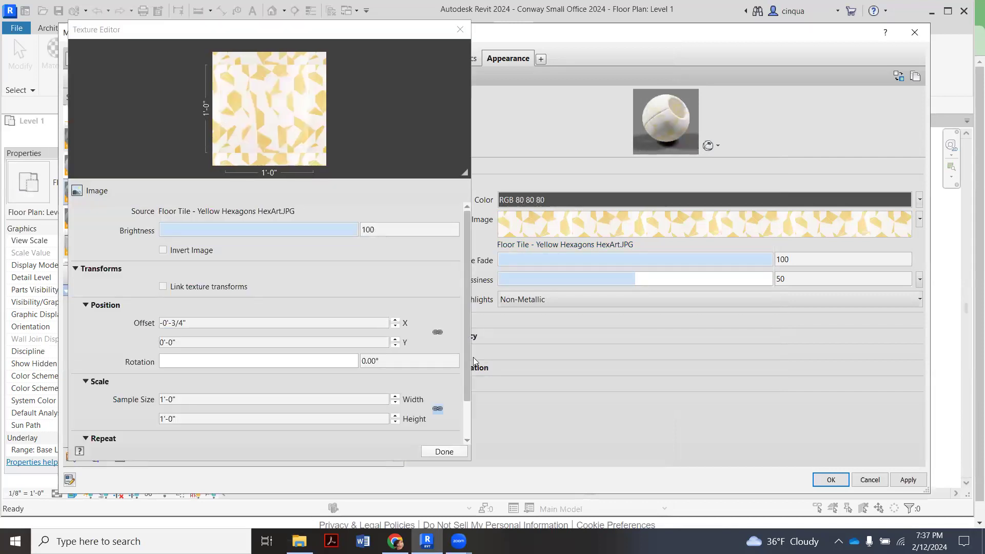
scroll(472, 342, "down", 2)
scroll(248, 390, "down", 1)
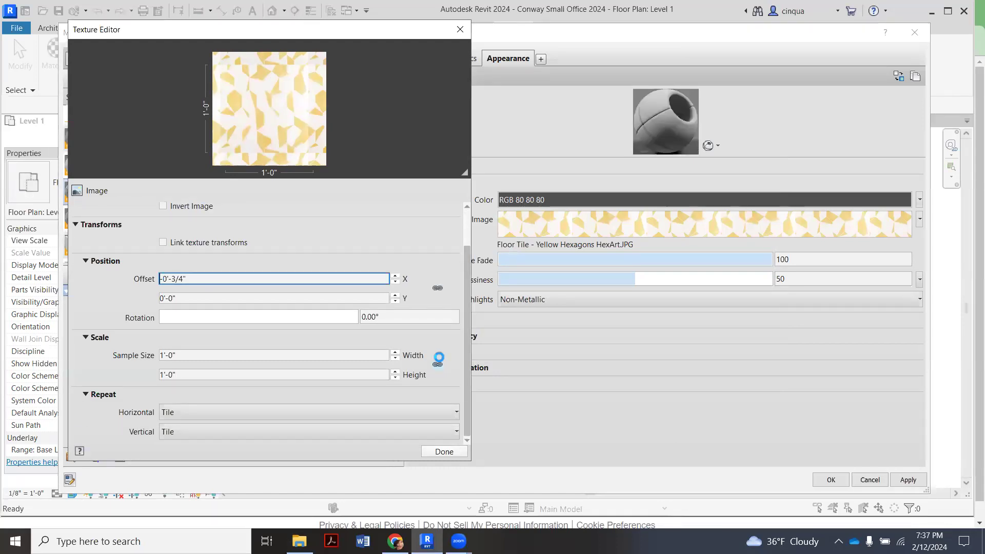
left_click(225, 353)
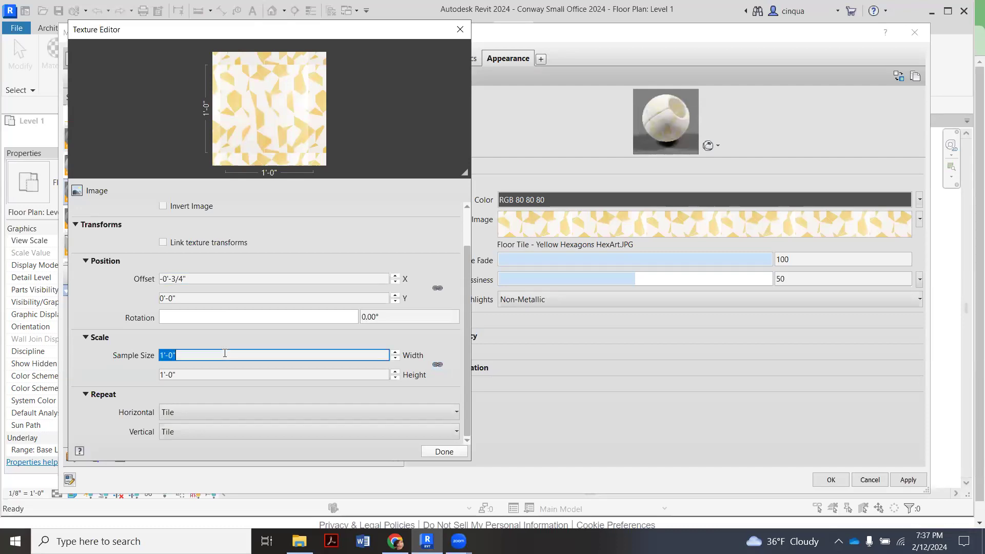
type("36")
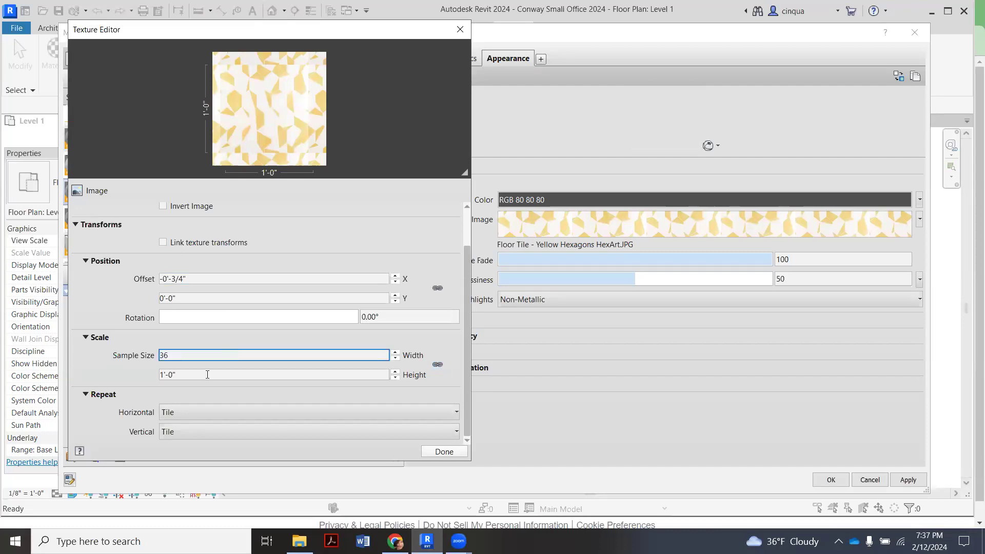
left_click(207, 374)
type("30")
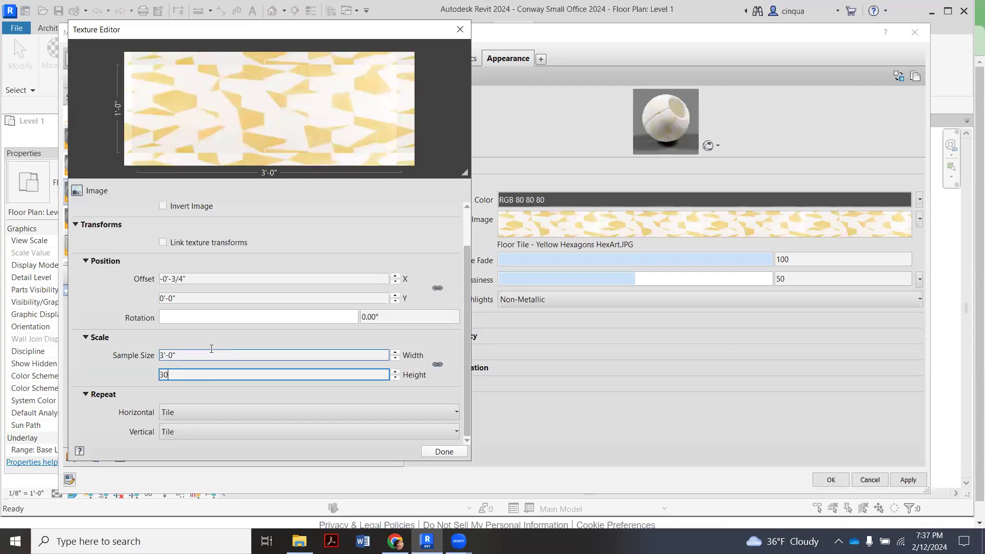
key("Return")
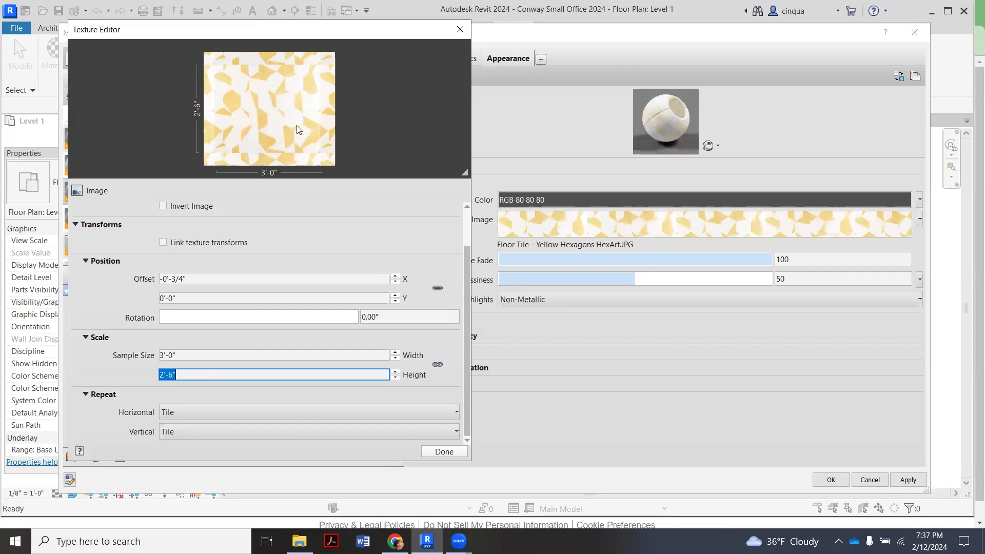
left_click(439, 453)
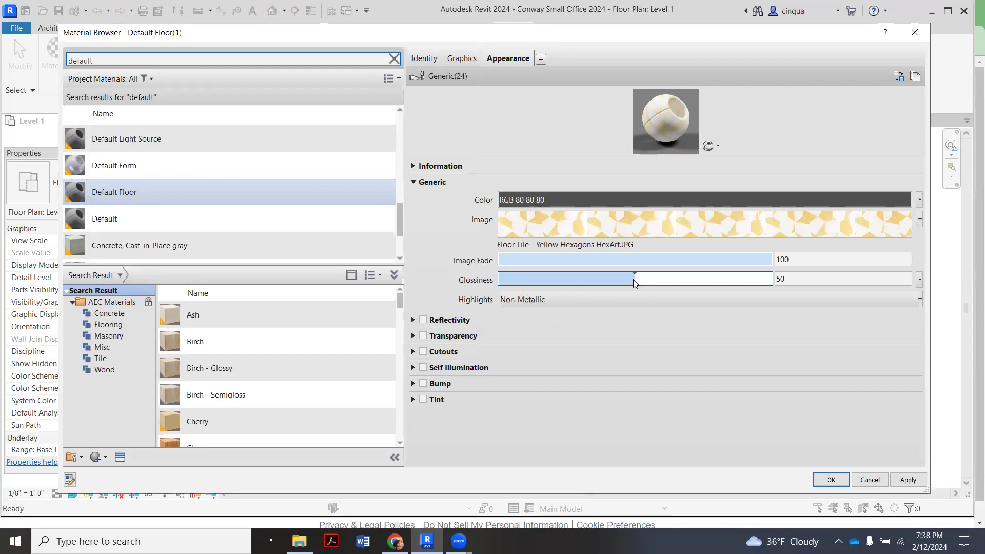
- Set the glossiness of the yellow tile material to 22
left_click(498, 279)
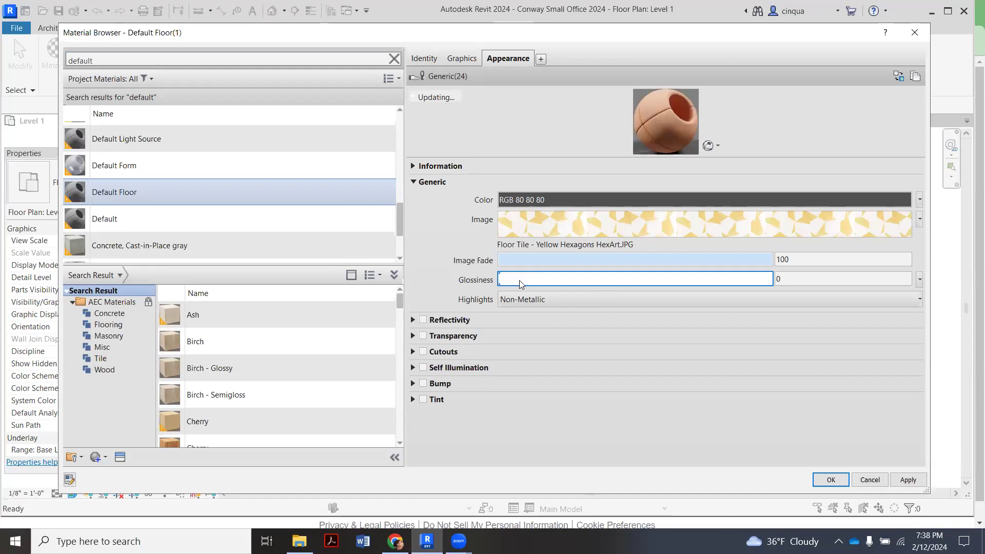
left_click(535, 284)
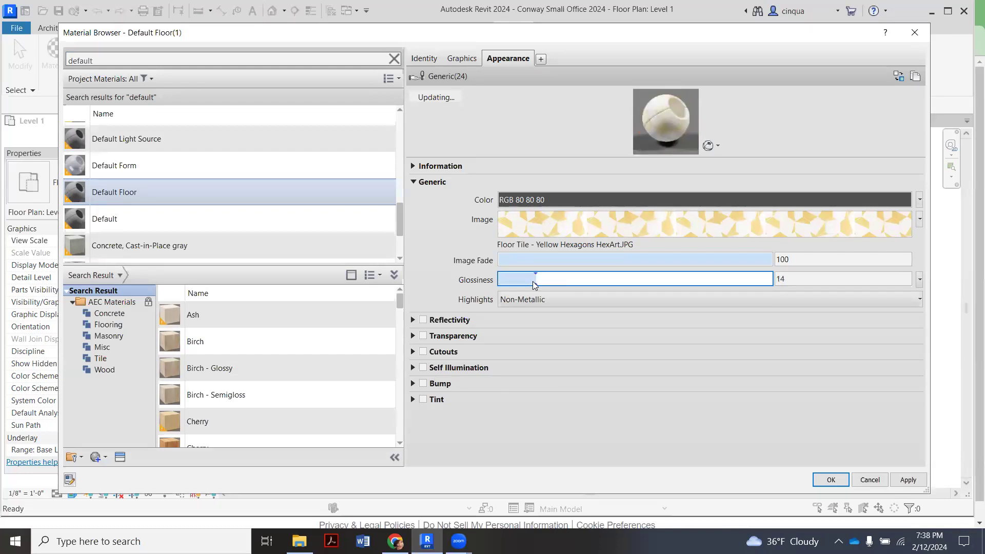
left_click(560, 283)
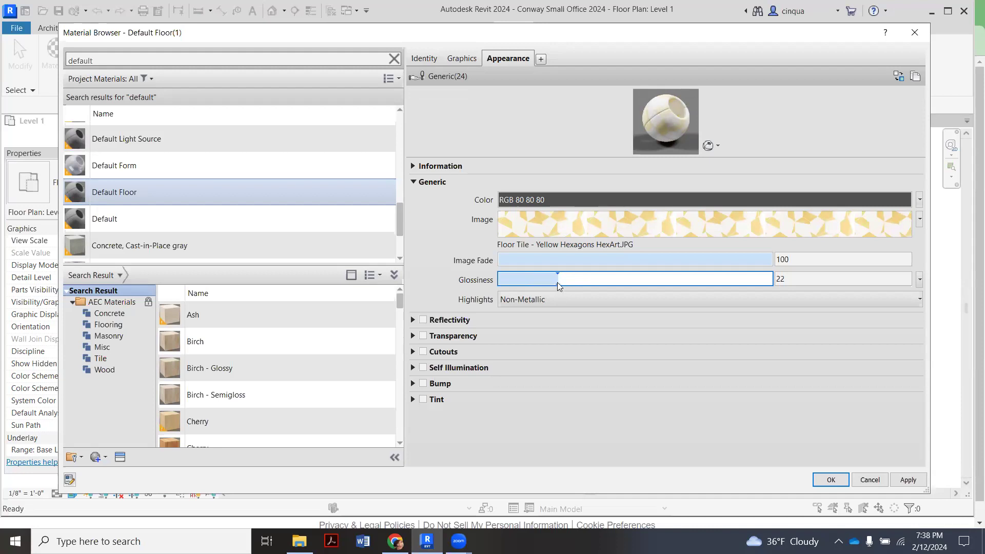
- Set the yellow tile material's glossiness to 20 and accept the material changes
left_click(552, 280)
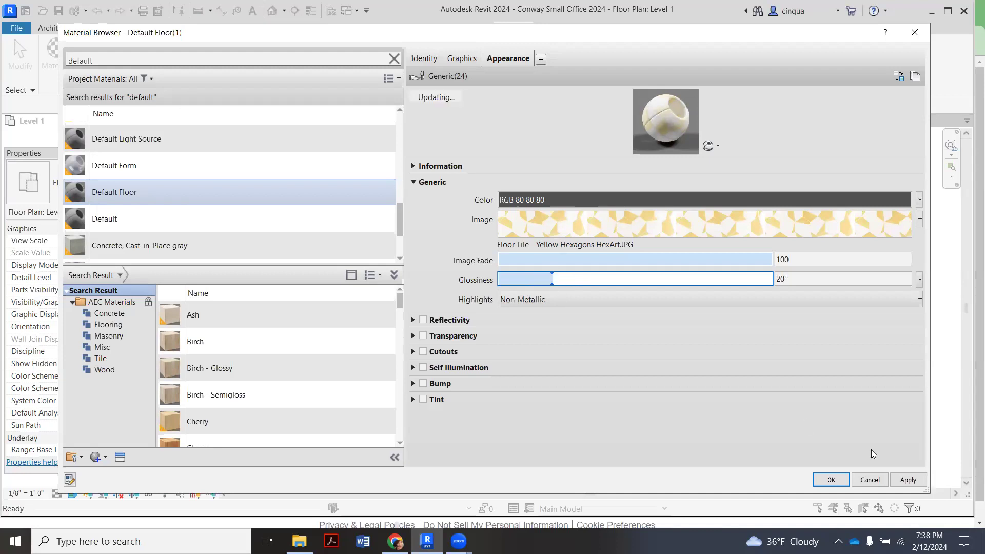
left_click(832, 480)
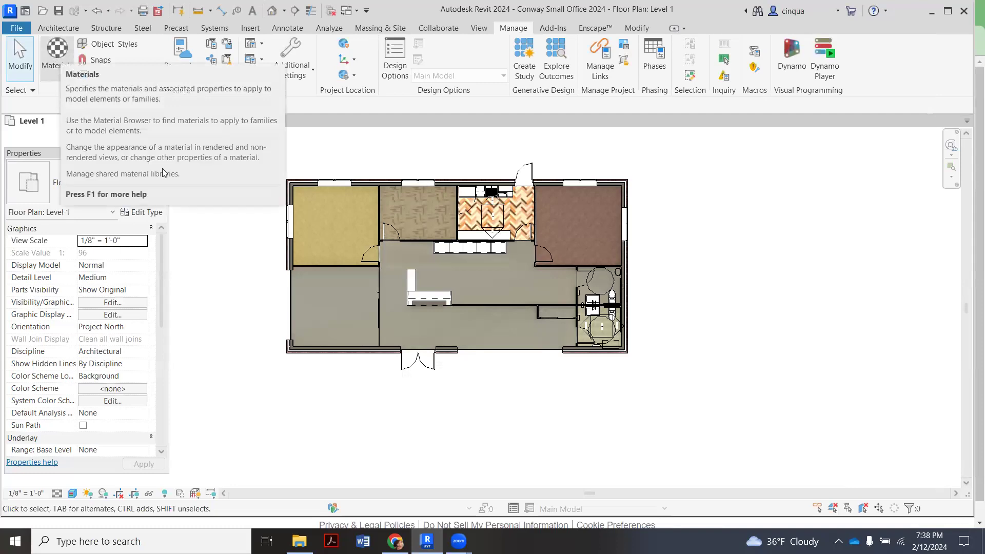
- In the 3D view, delete the 4" Concrete Slab w VCT floor in the glass-walled corner room, and return to the Level 1 plan
scroll(318, 215, "up", 2)
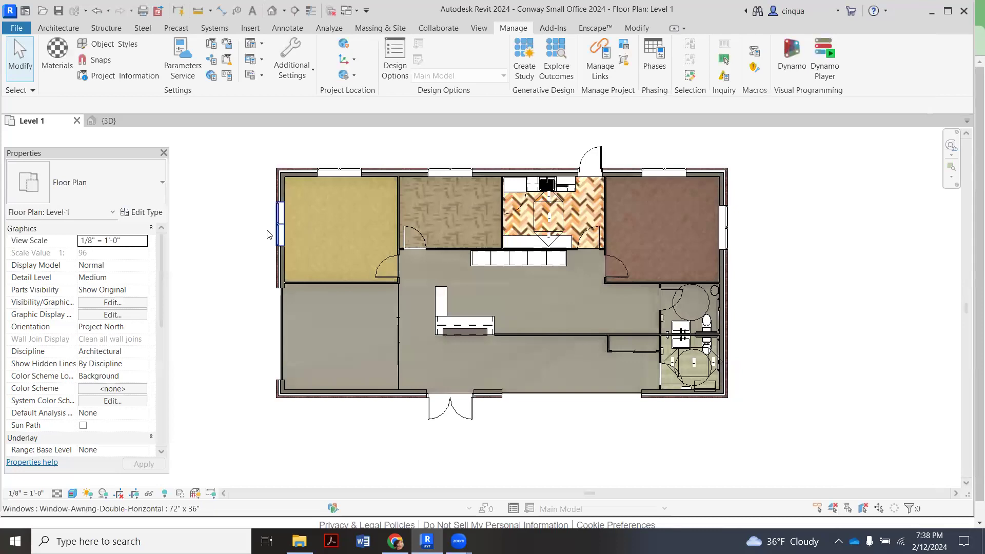
middle_click_drag(274, 204, 272, 212)
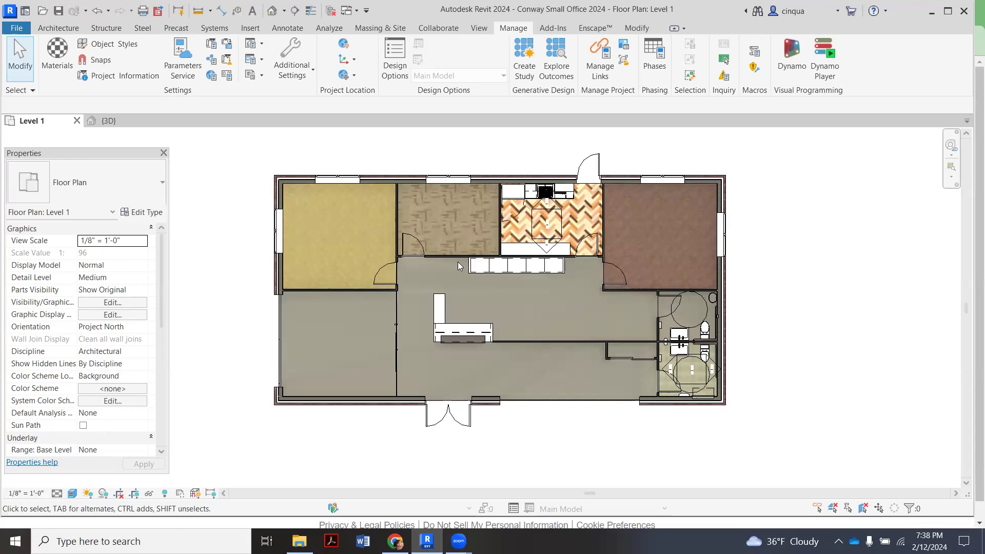
scroll(441, 309, "down", 1)
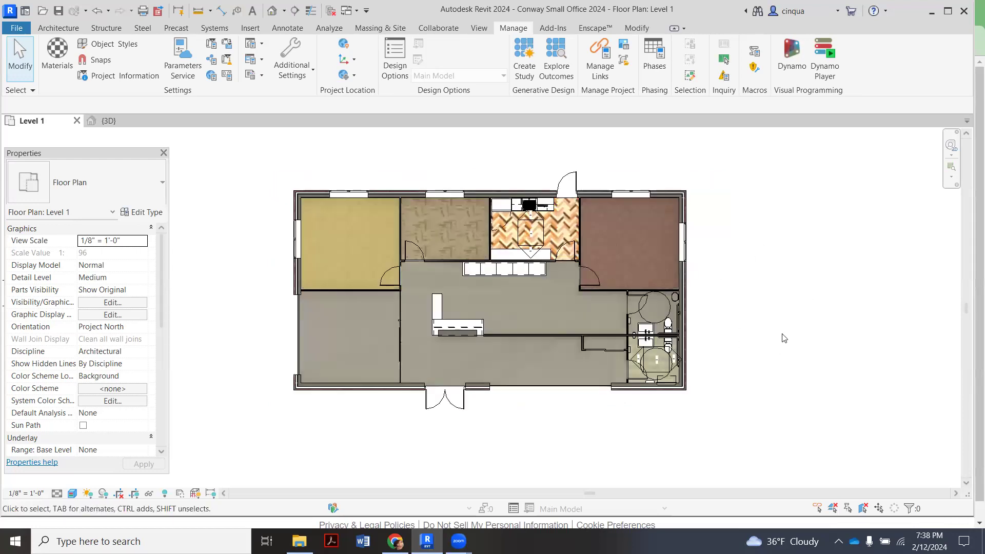
left_click(95, 121)
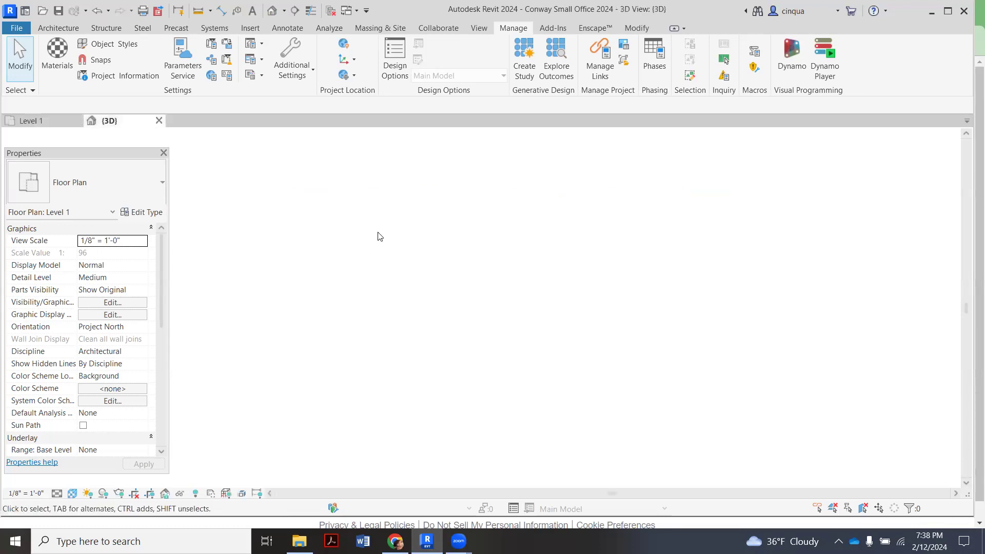
scroll(354, 270, "down", 3)
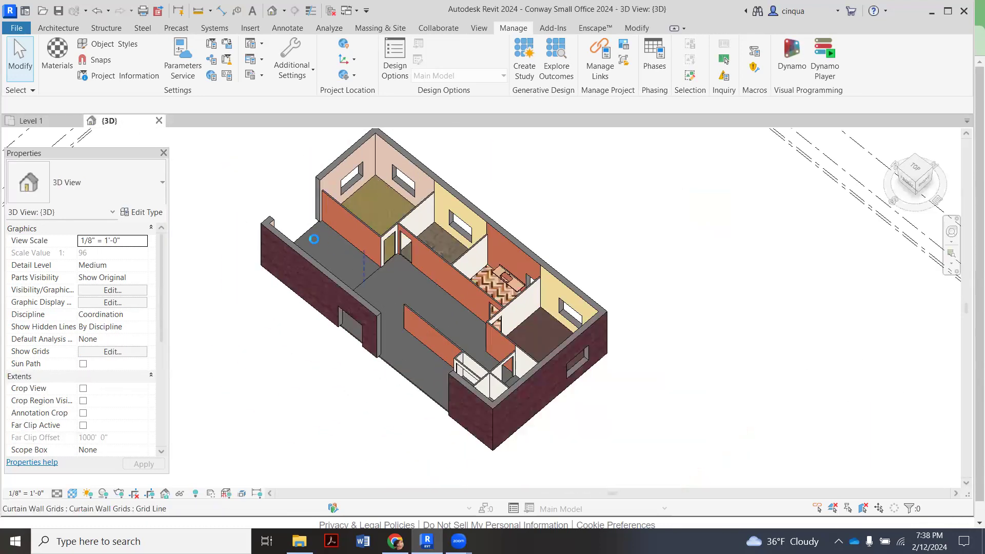
scroll(306, 233, "up", 4)
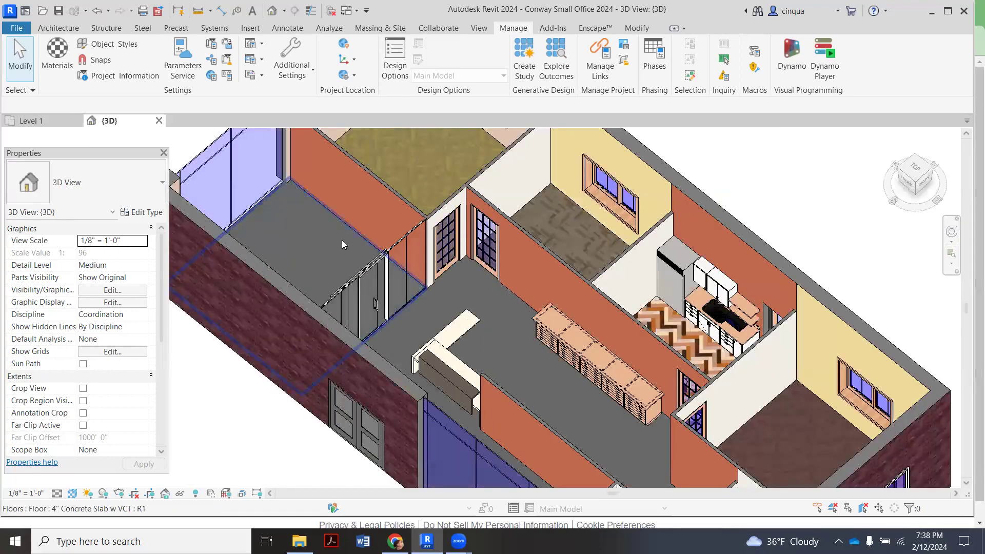
scroll(342, 243, "down", 3)
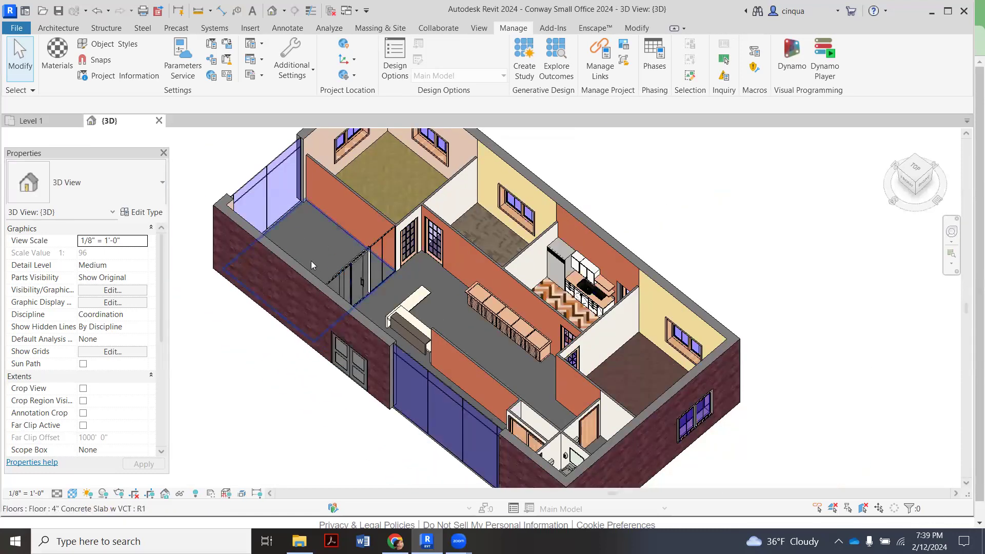
left_click(301, 237)
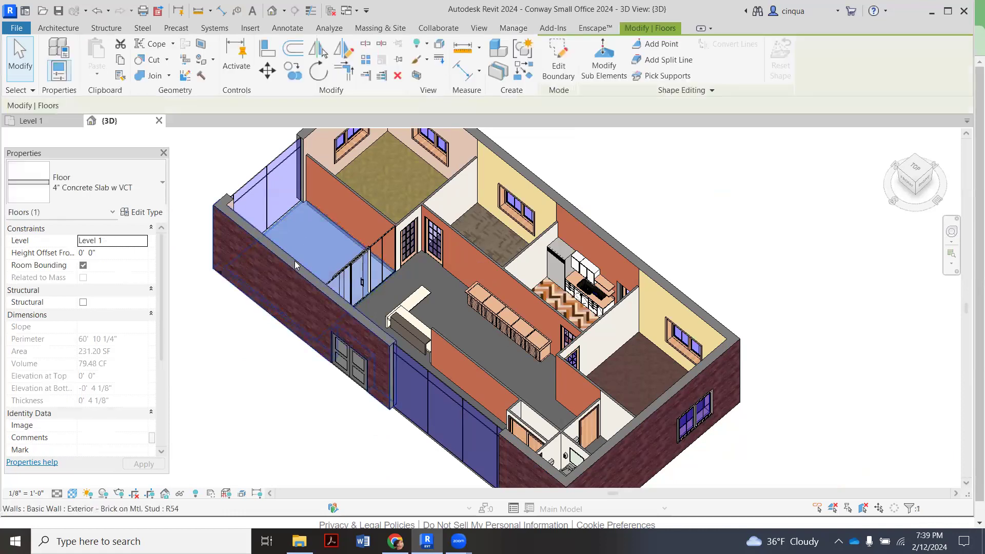
left_click(915, 197)
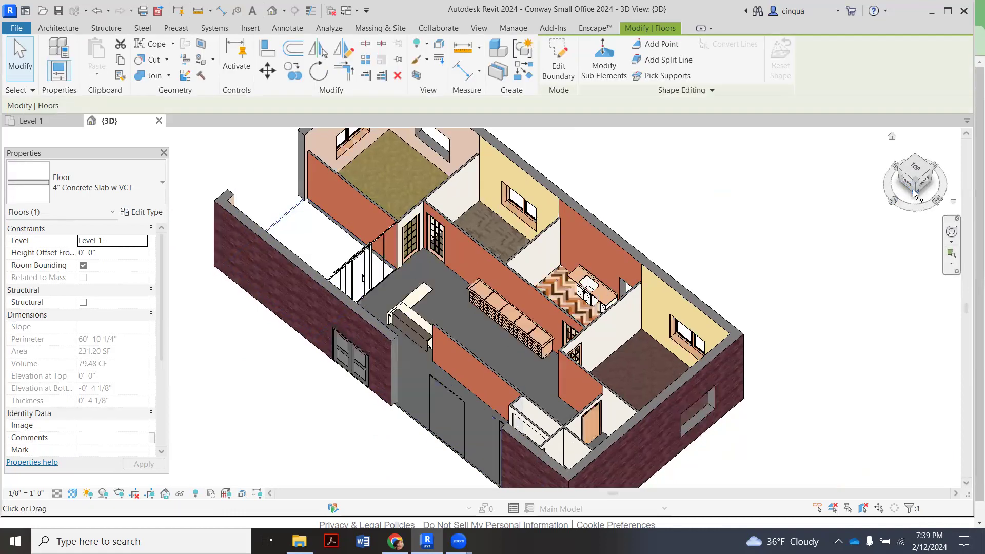
scroll(406, 227, "up", 6)
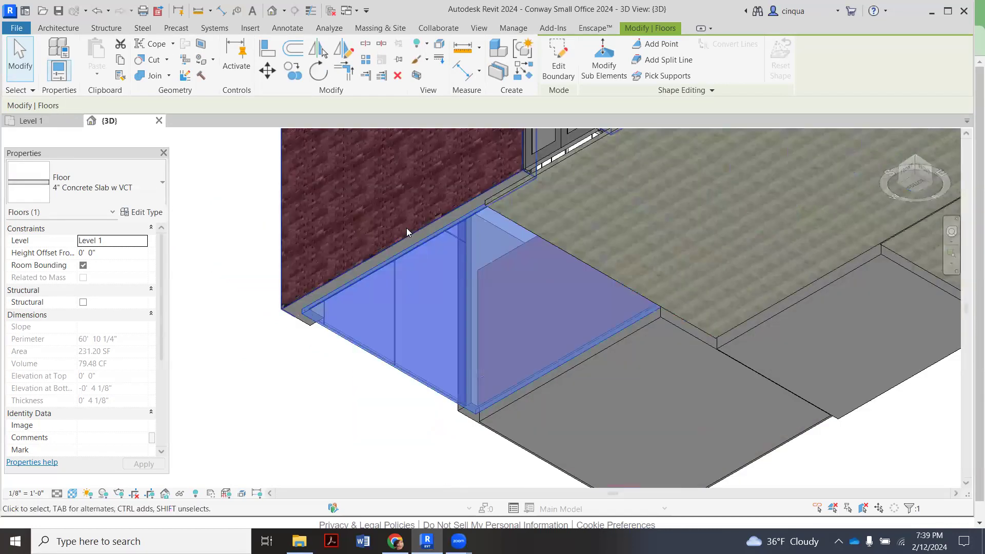
scroll(406, 228, "down", 8)
scroll(451, 232, "up", 3)
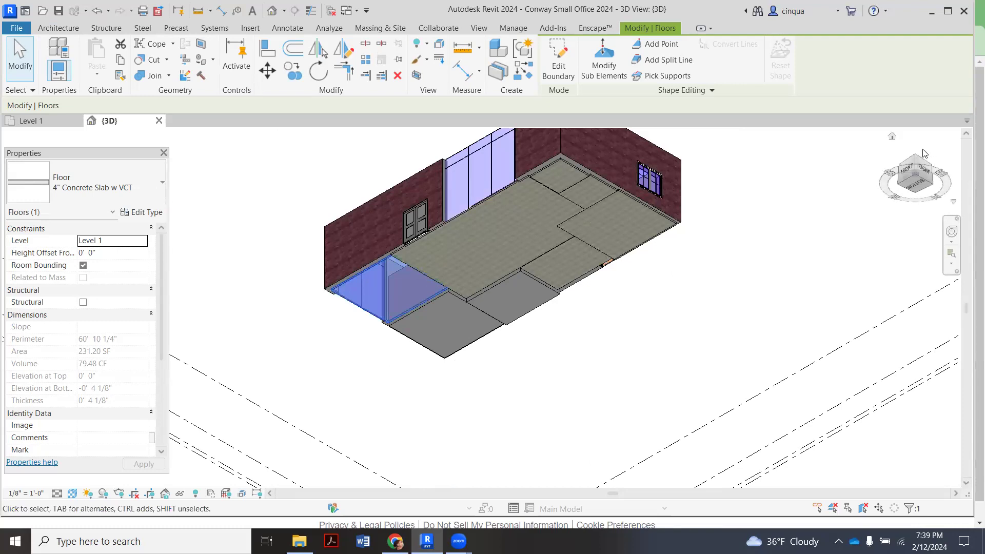
left_click(914, 161)
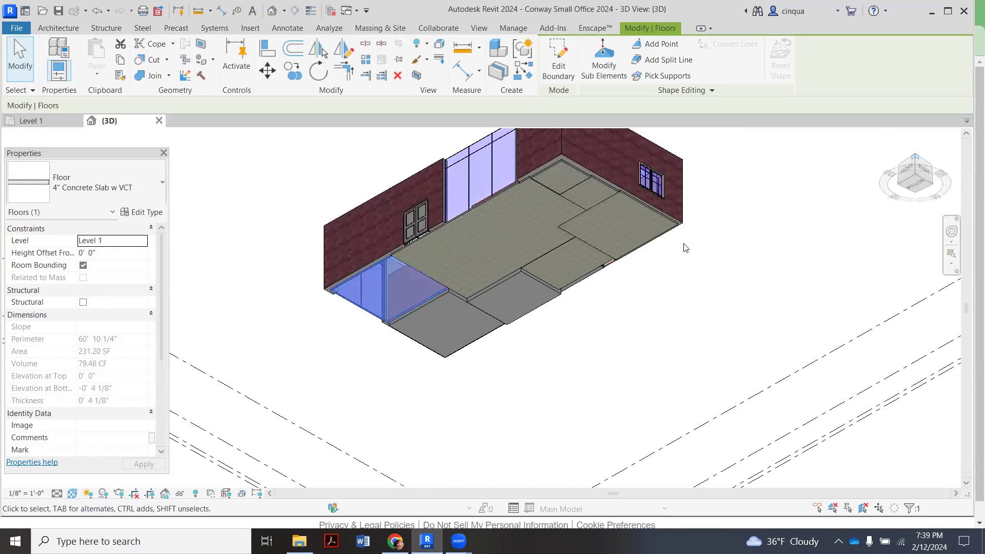
left_click(915, 158)
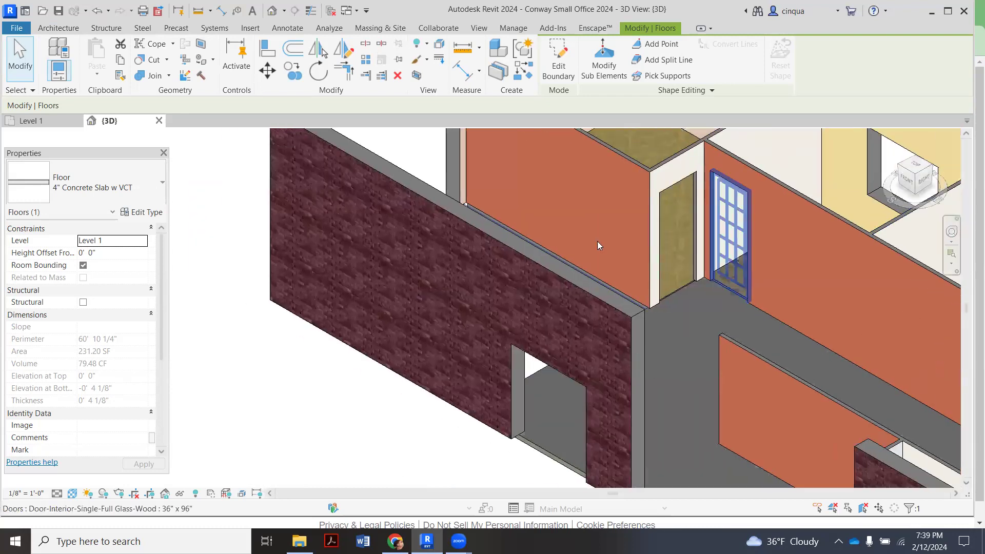
scroll(361, 229, "down", 2)
scroll(363, 230, "down", 4)
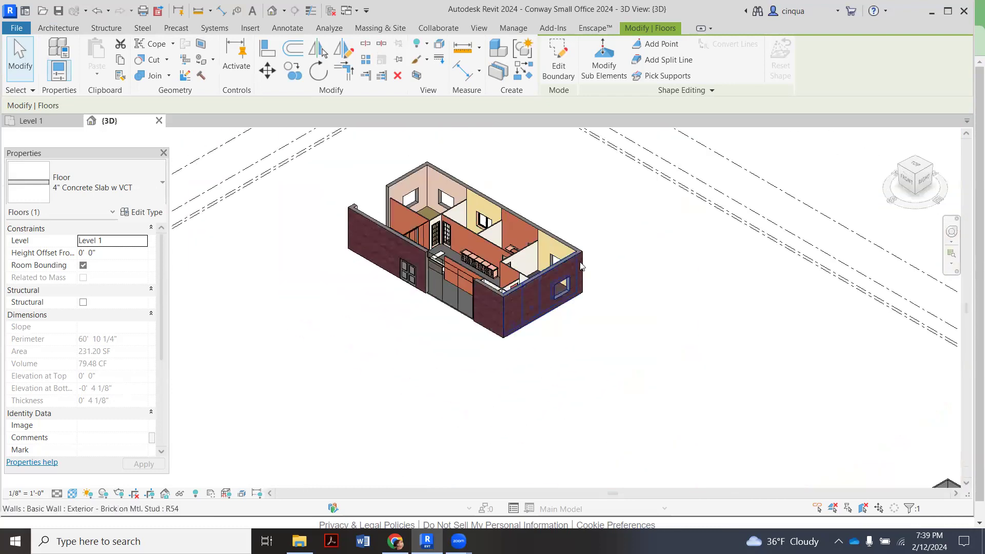
scroll(379, 205, "up", 4)
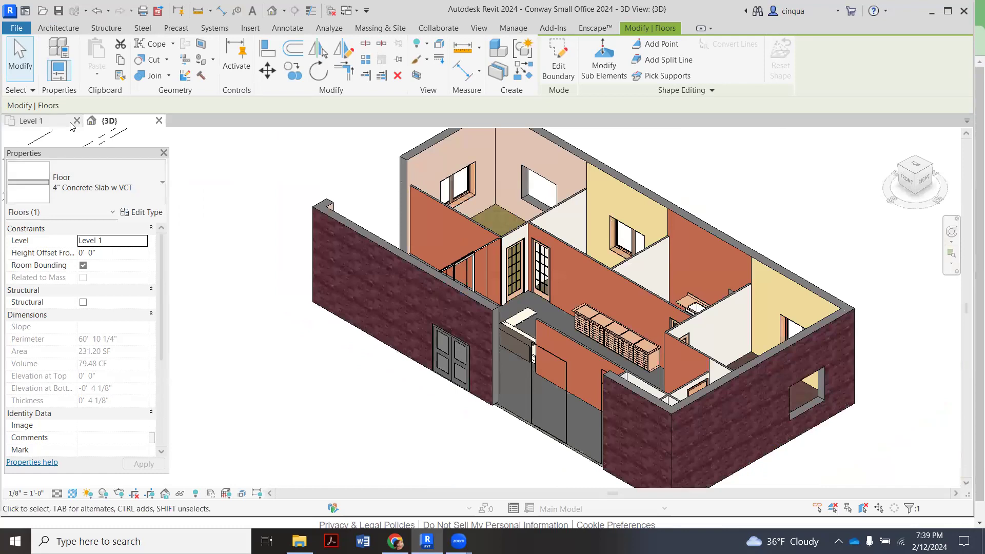
left_click(67, 125)
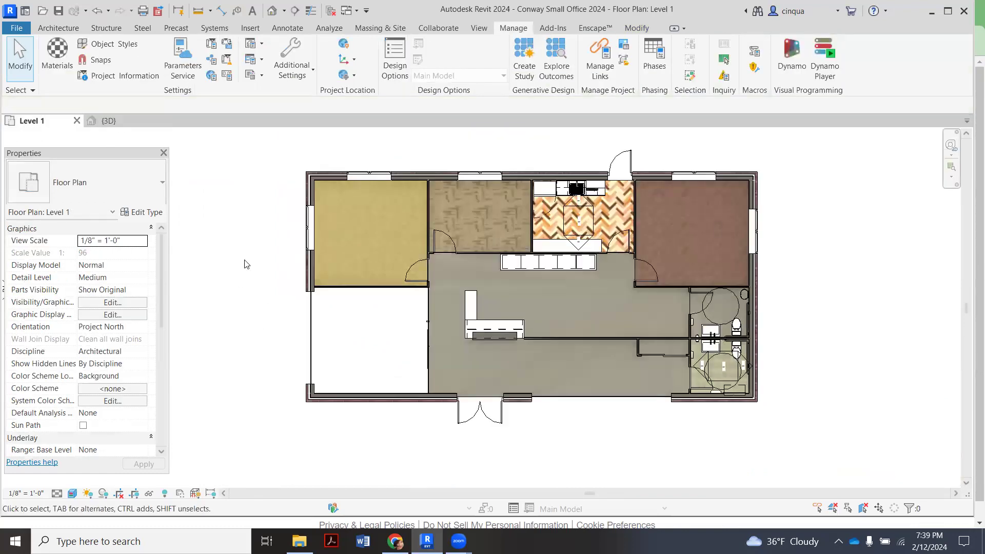
- Start a new architectural floor on Level 1 and choose 4" Concrete Slab w VCT as its type
left_click(152, 192)
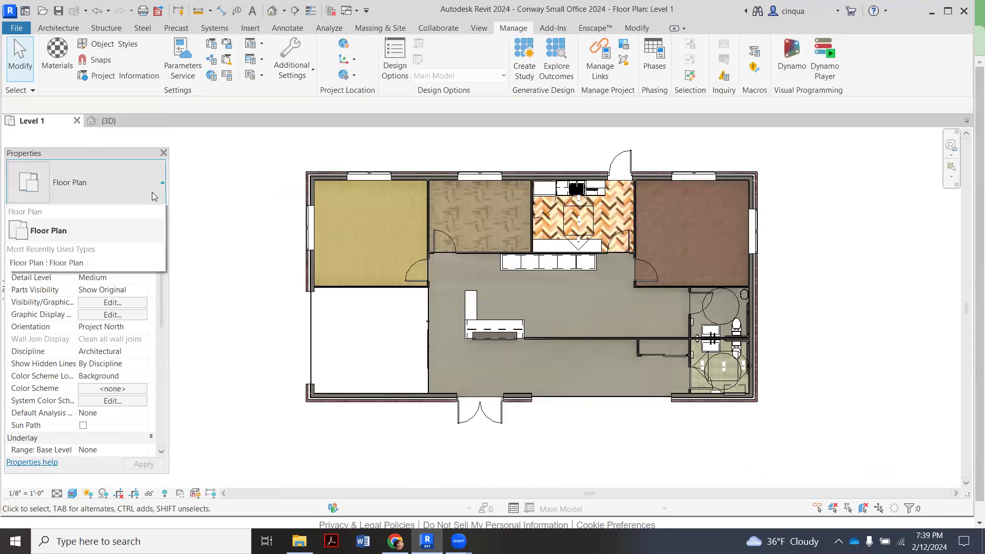
left_click(152, 190)
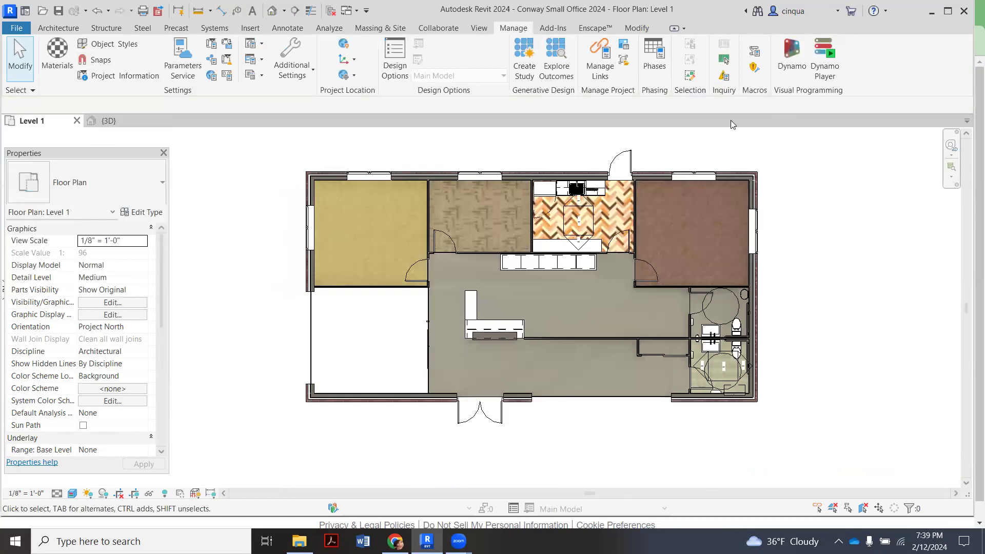
left_click(58, 28)
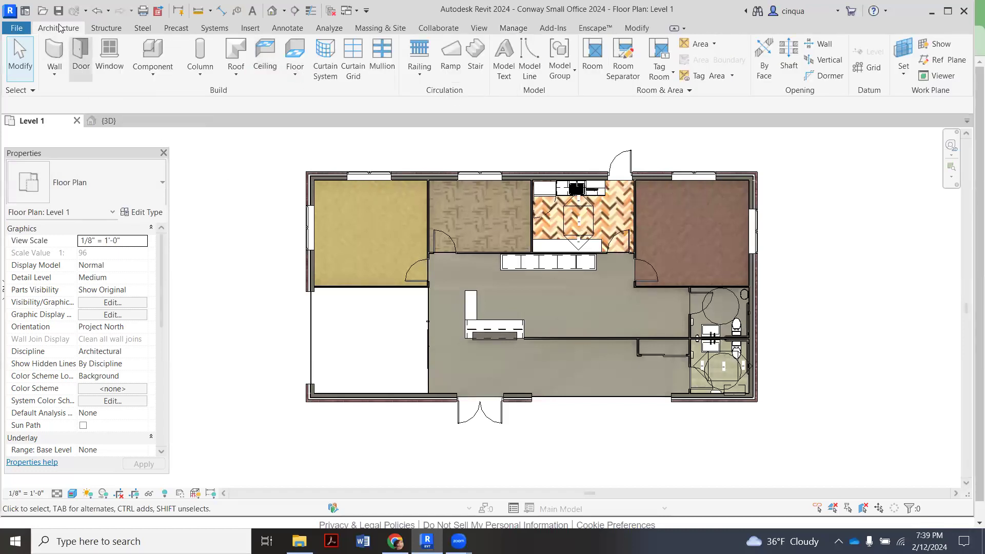
left_click(298, 74)
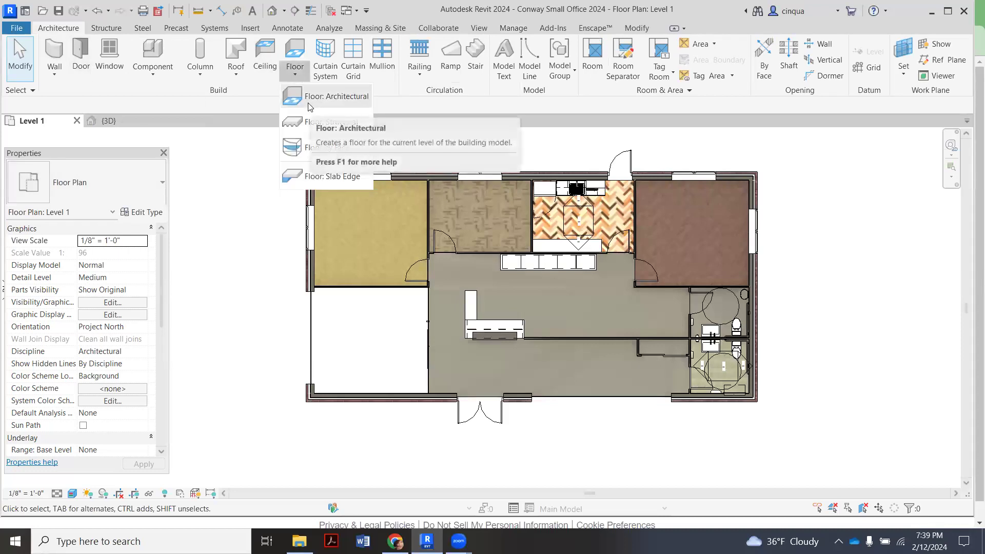
left_click(310, 102)
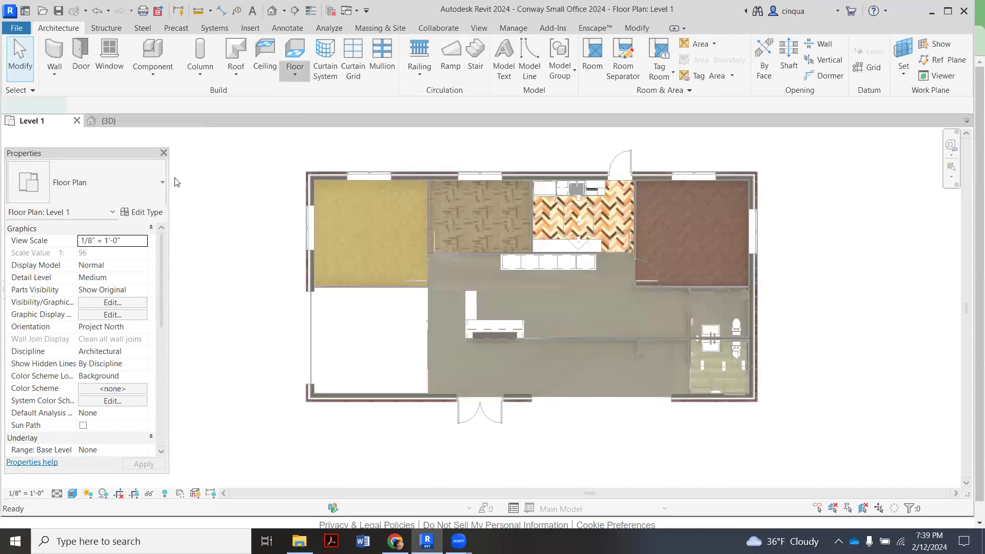
left_click(145, 194)
scroll(131, 359, "up", 4)
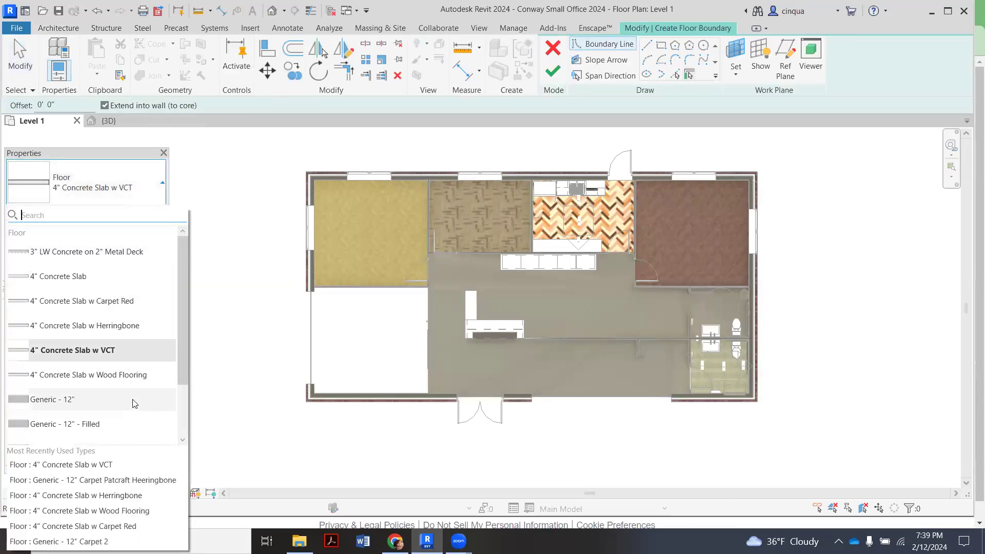
scroll(121, 400, "down", 2)
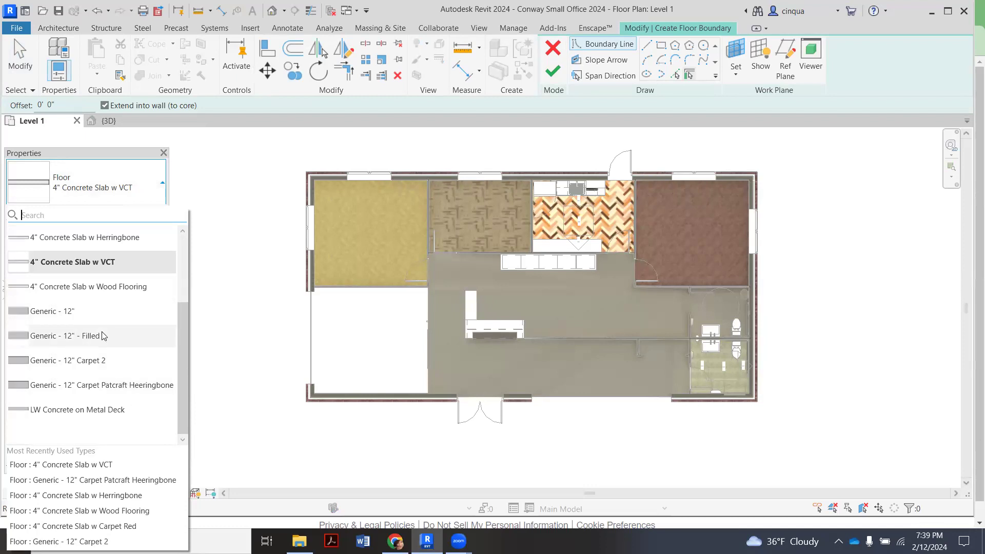
mouse_move(119, 343)
mouse_move(122, 365)
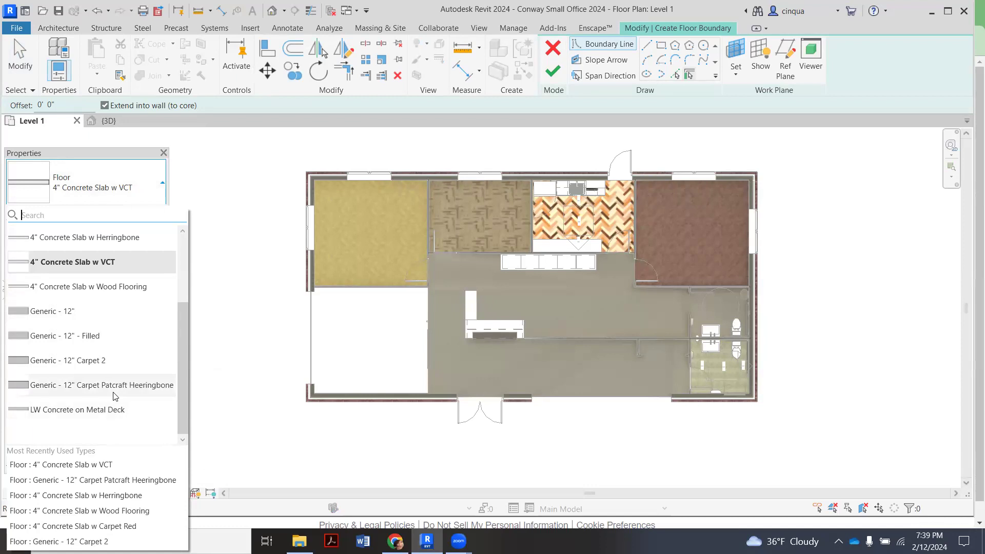
scroll(82, 406, "up", 3)
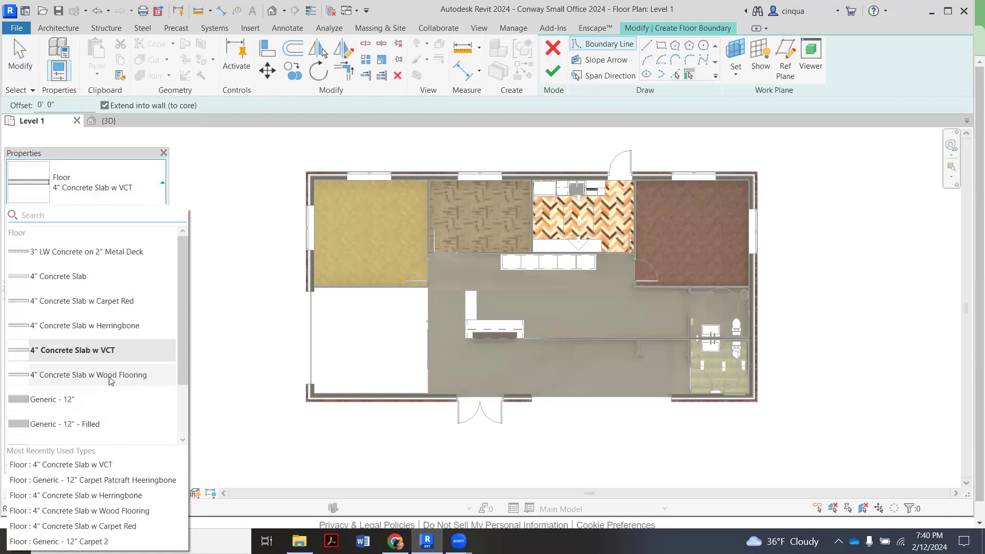
scroll(105, 383, "down", 3)
scroll(105, 342, "up", 3)
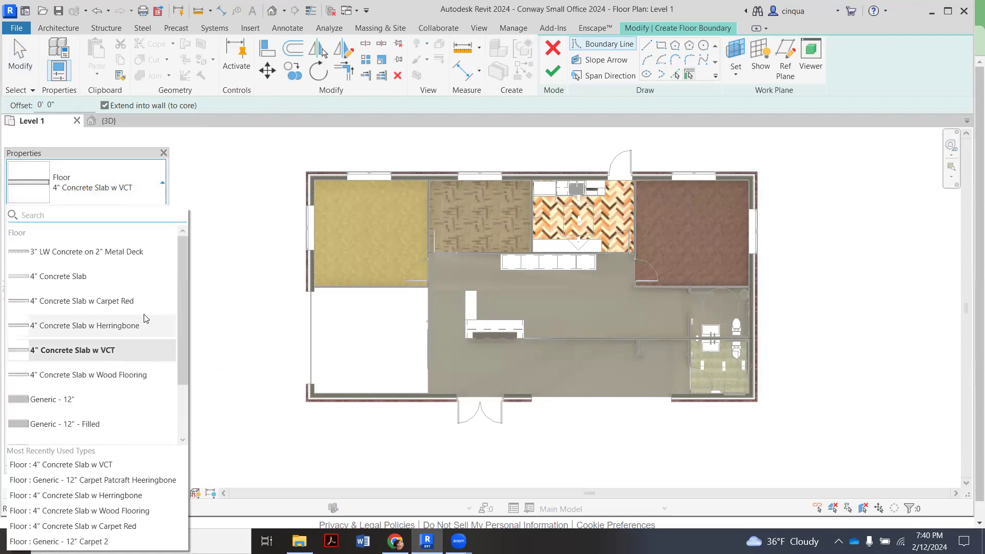
scroll(94, 381, "down", 3)
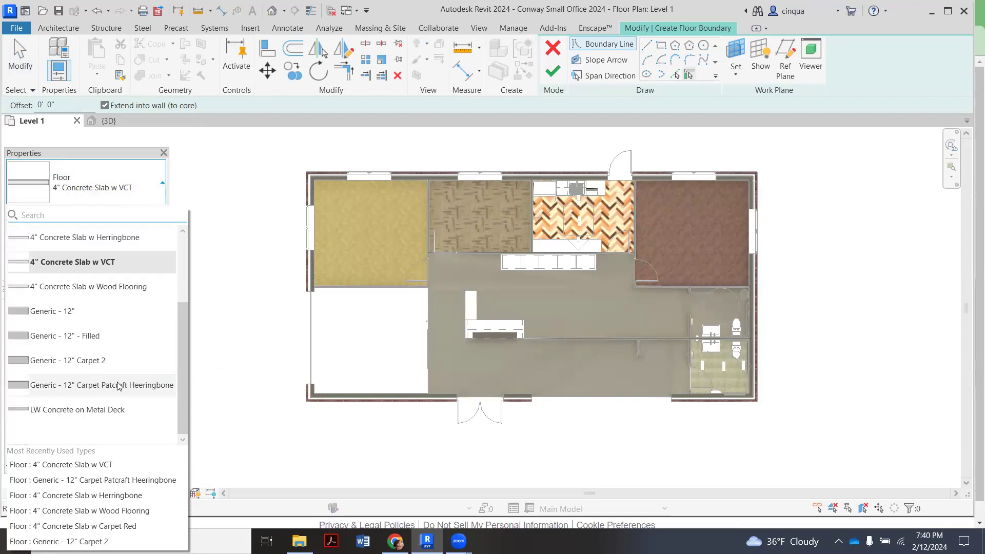
scroll(103, 375, "up", 3)
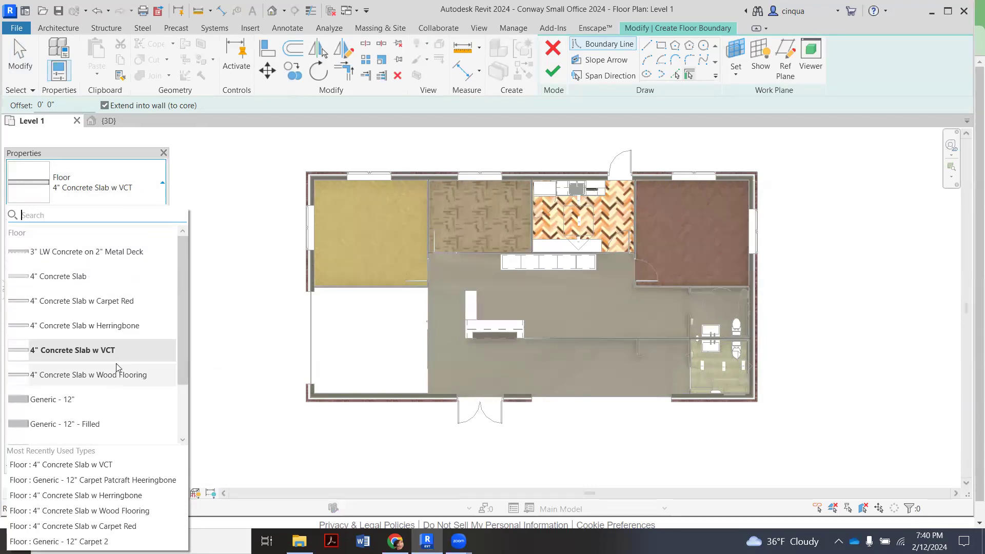
left_click(83, 353)
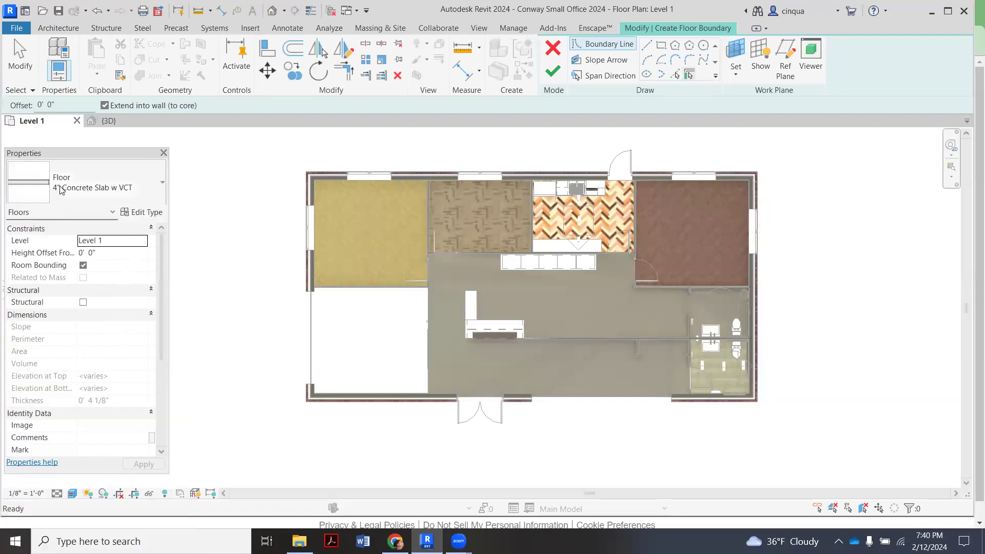
- Duplicate the 4" Concrete Slab w VCT floor type and name the copy 4" Concrete Slab w Yellow Tile
left_click(145, 217)
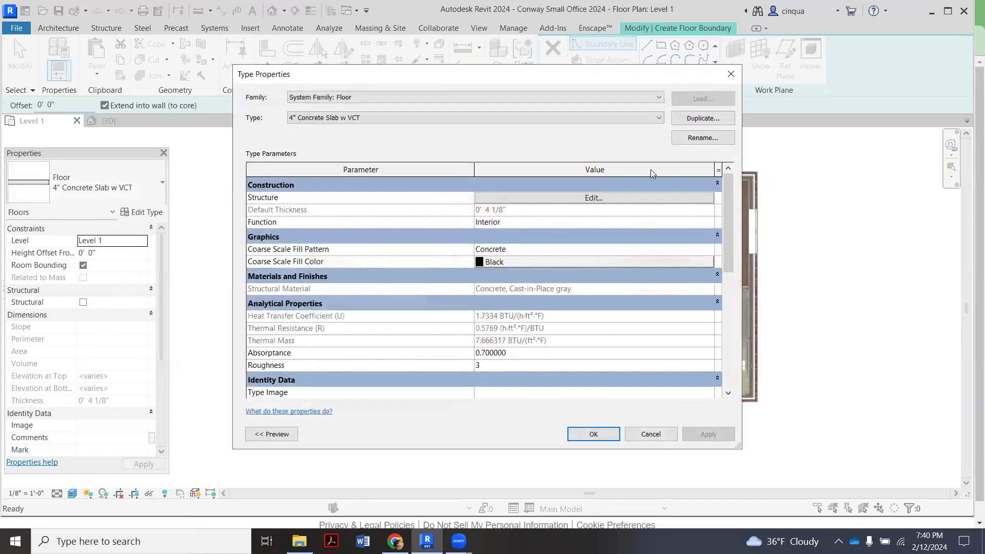
left_click(695, 118)
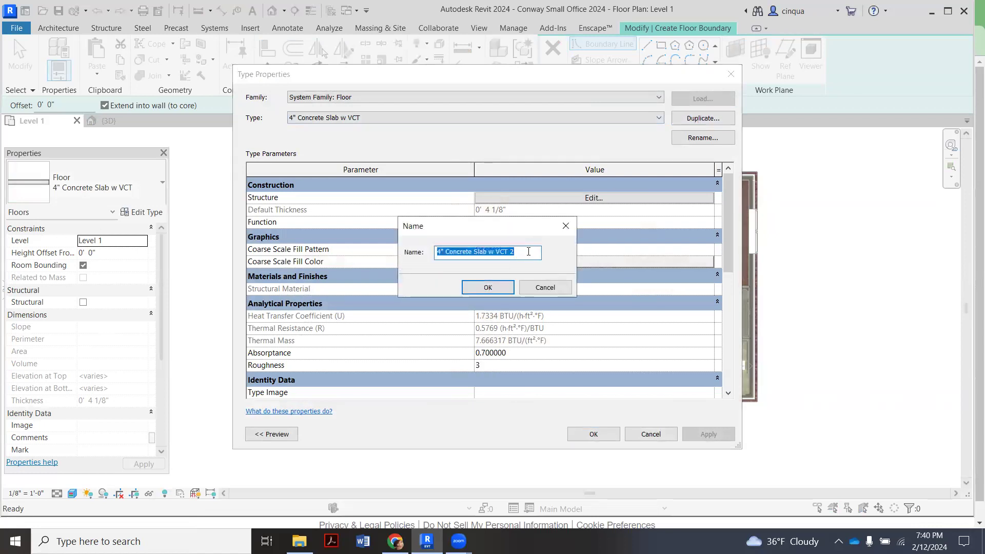
left_click(528, 252)
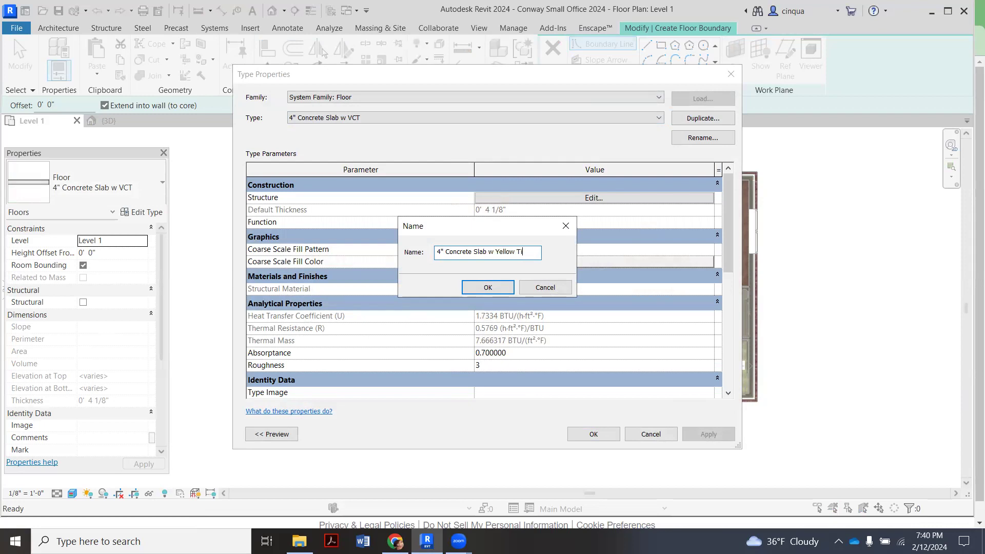
left_click(494, 289)
- Change the Finish 2 layer's material to Tile - Yellow in the 4" Concrete Slab w Yellow Tile structure, and accept the type changes
left_click(594, 198)
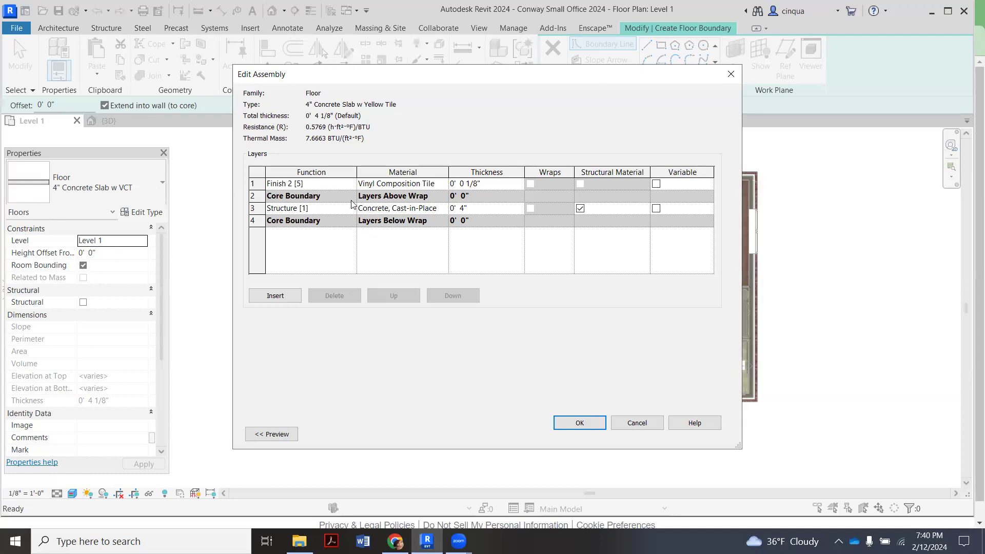
left_click(432, 186)
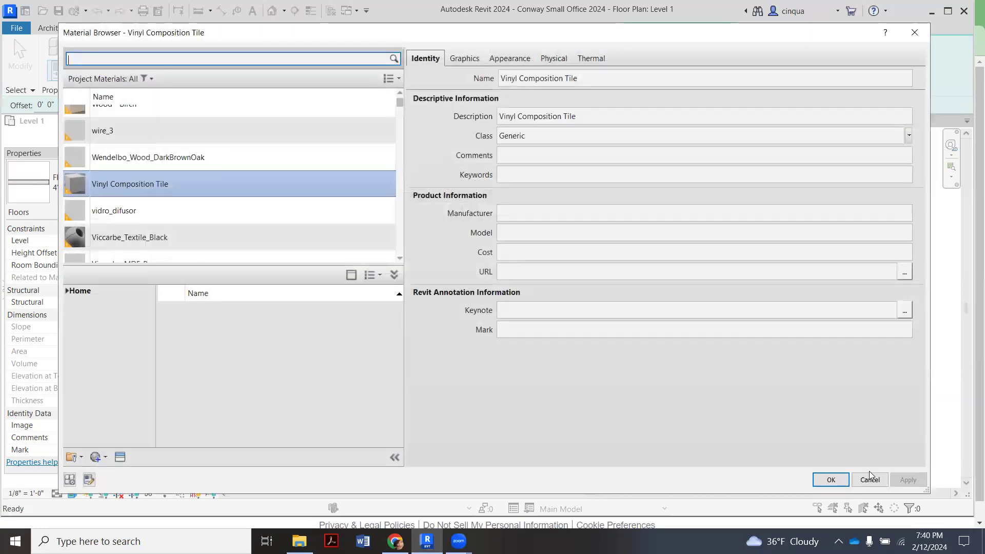
left_click(870, 479)
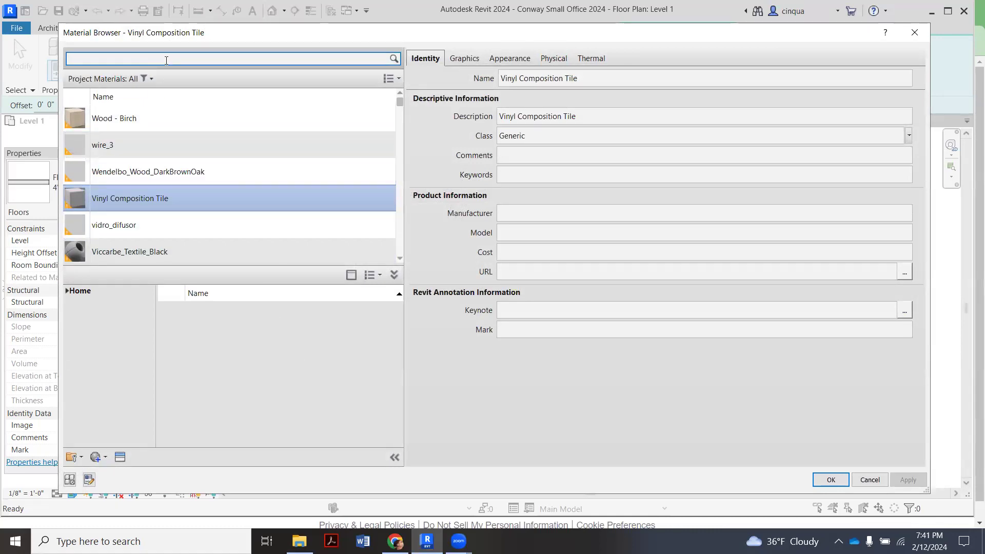
type("e")
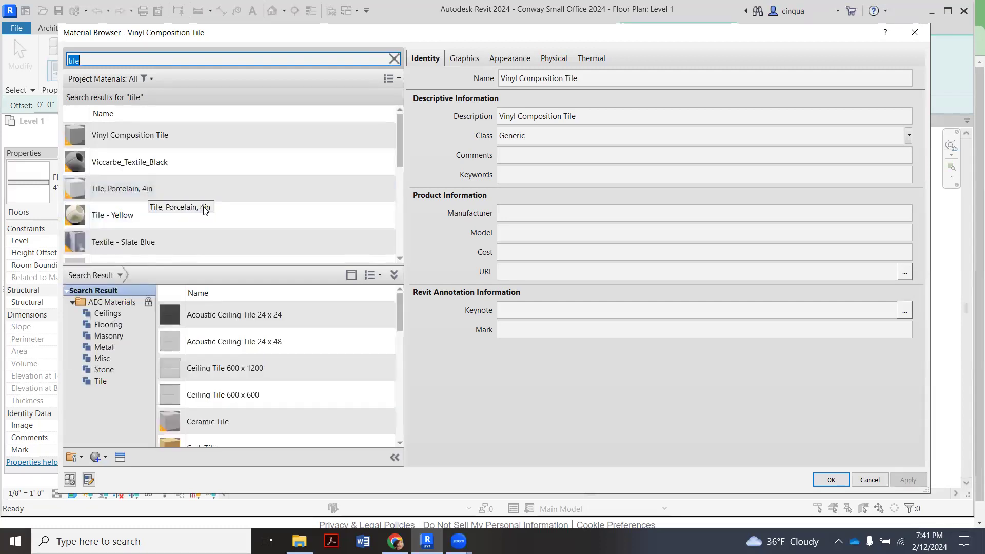
left_click(143, 216)
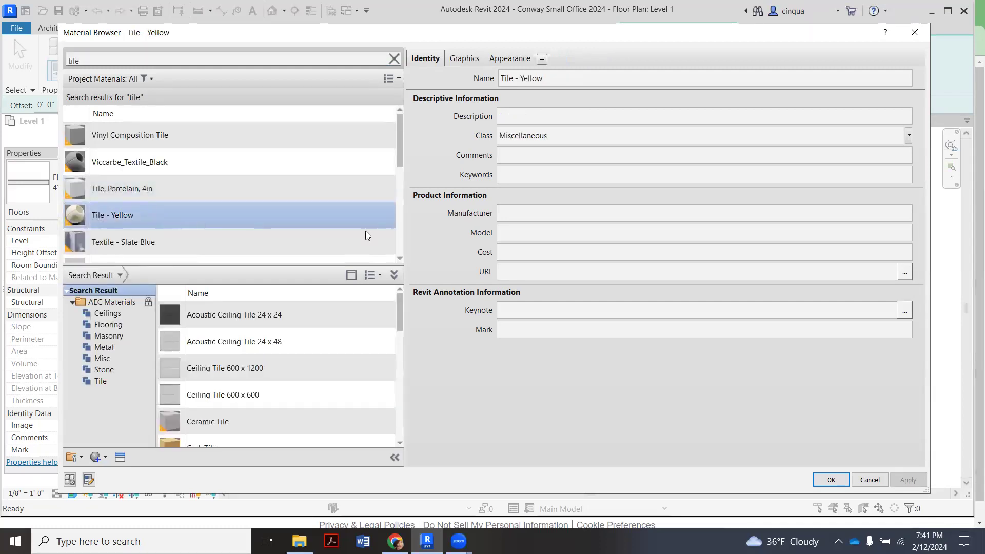
scroll(161, 197, "down", 1)
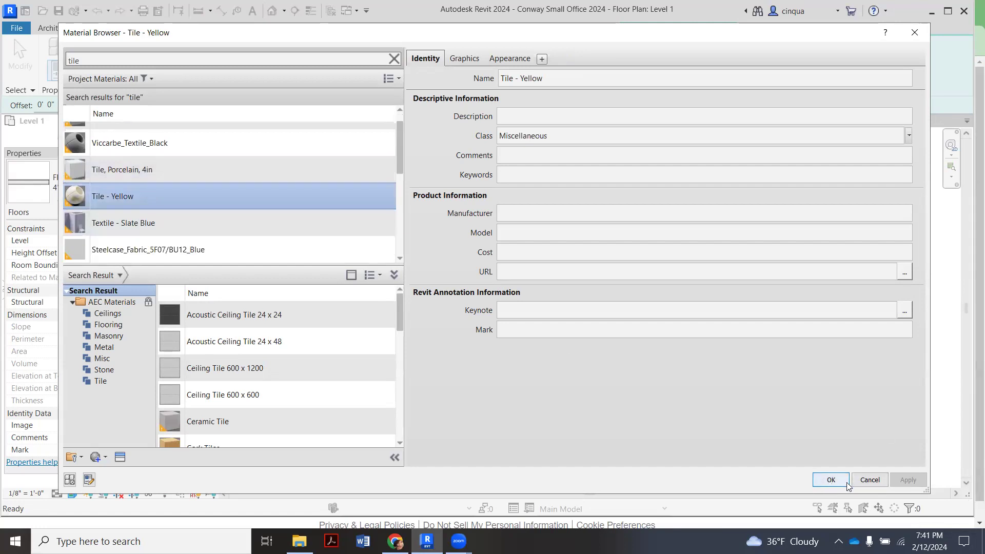
left_click(826, 480)
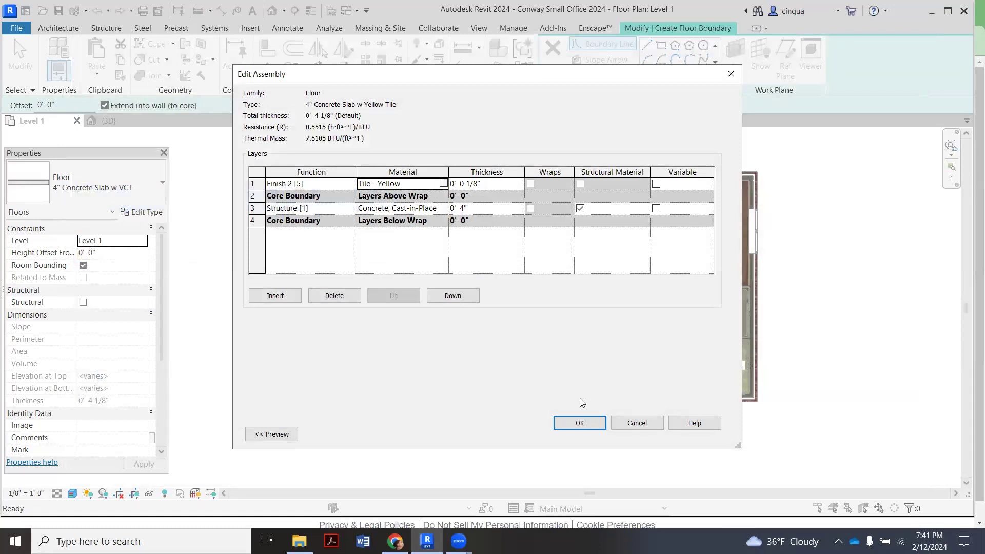
left_click(576, 423)
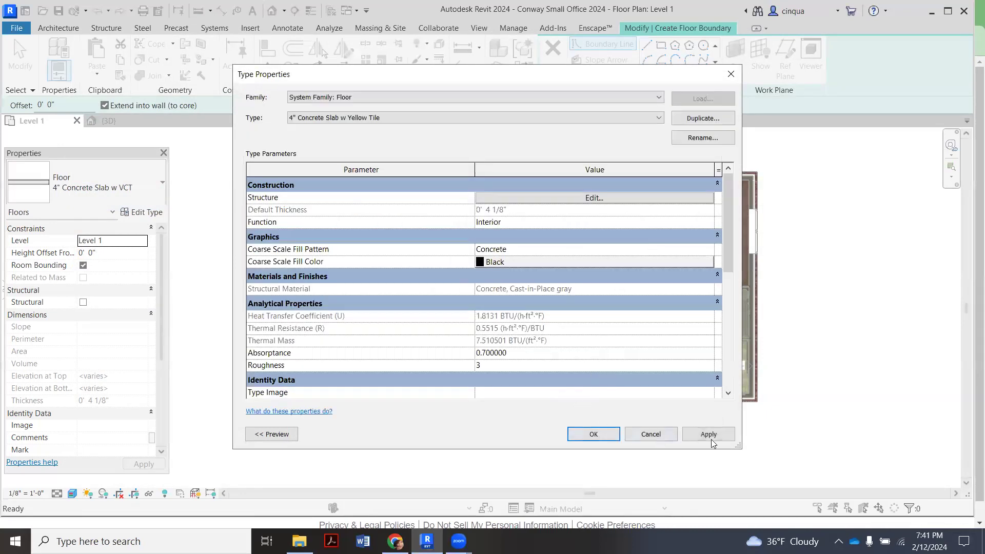
left_click(718, 434)
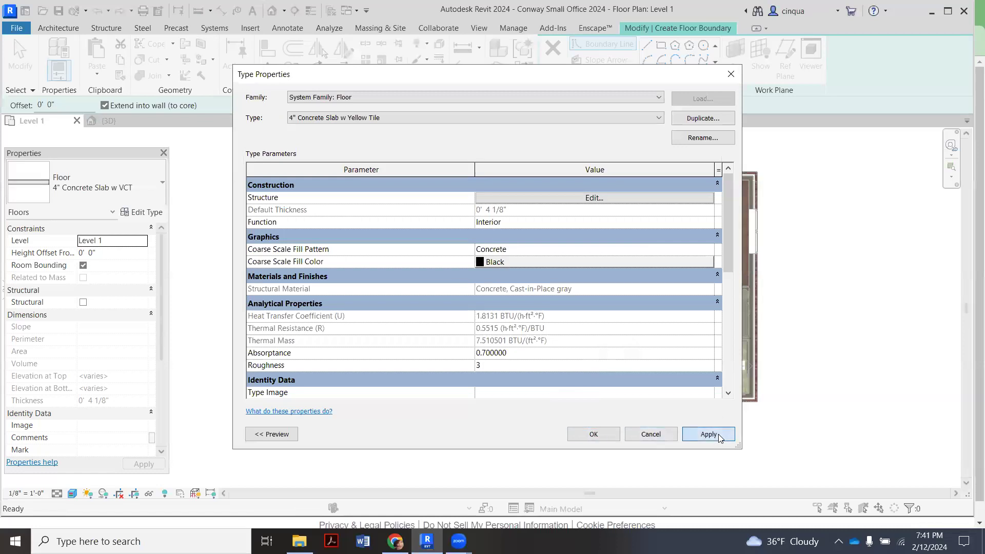
left_click(591, 433)
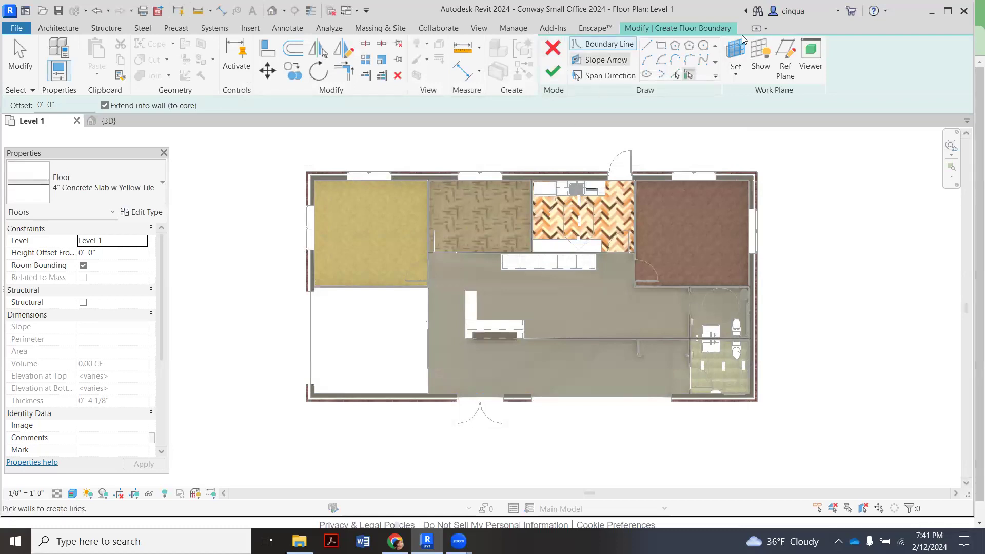
- Sketch a rectangular floor boundary from the curtain wall's intersection with the exterior wall to the opposite partition and exterior wall intersection, and finish the floor
left_click(662, 49)
left_click(647, 51)
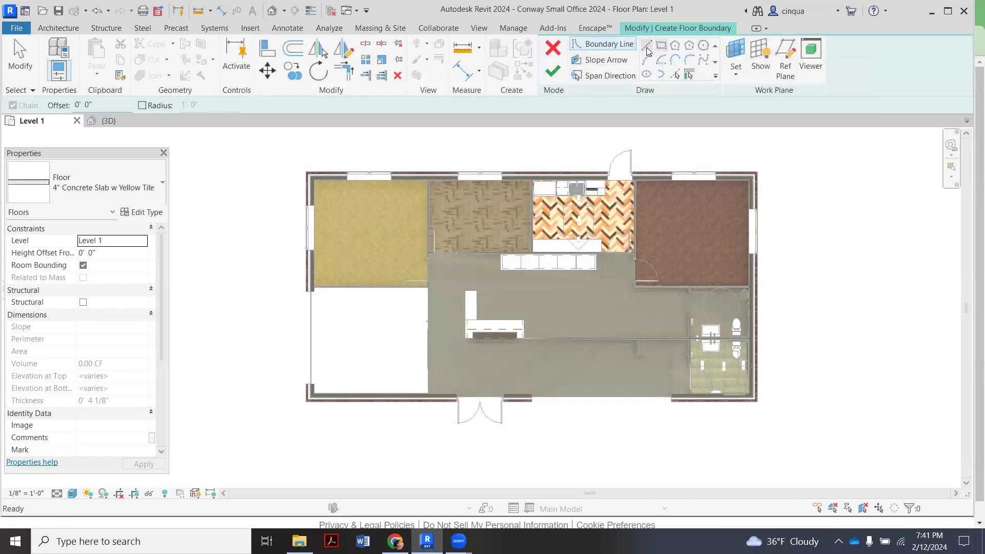
scroll(313, 339, "up", 4)
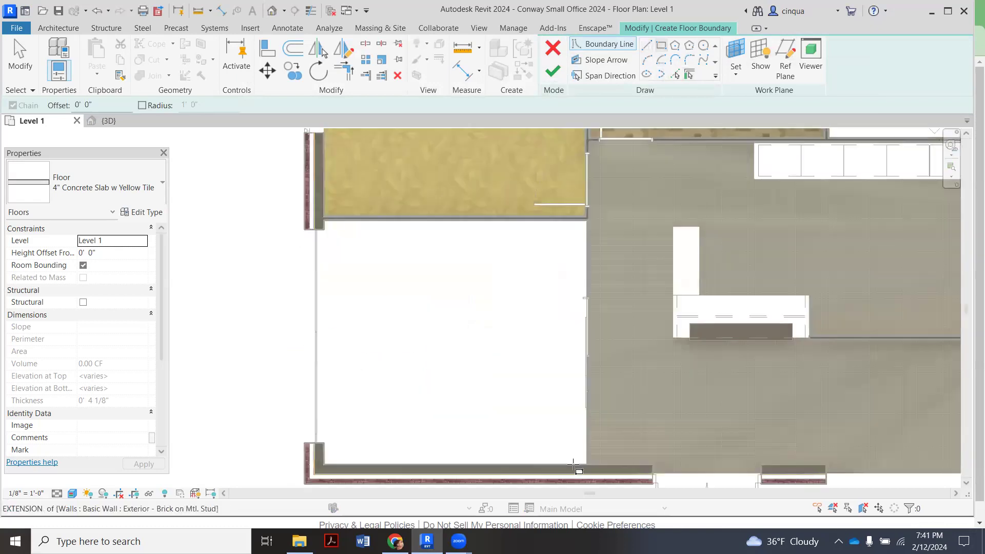
scroll(585, 470, "up", 4)
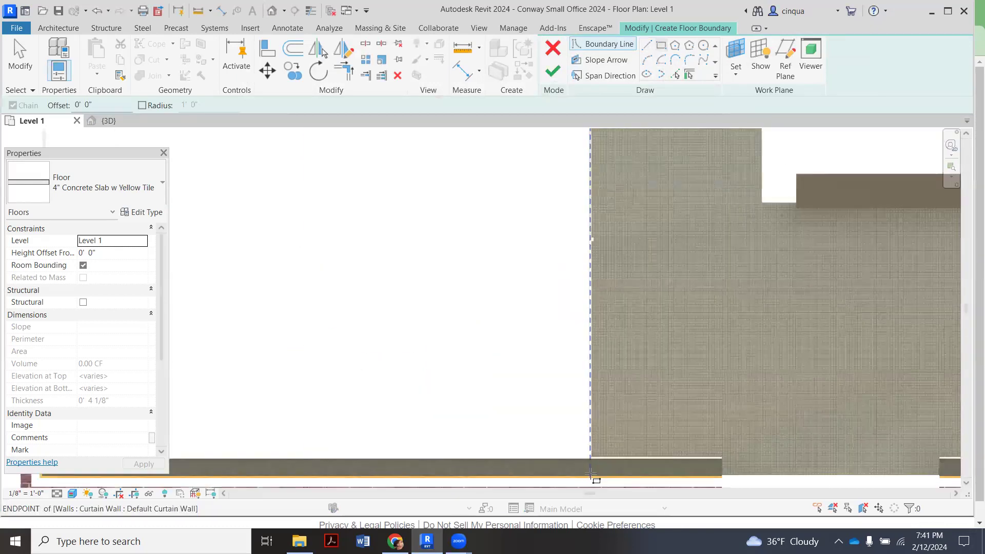
left_click(592, 468)
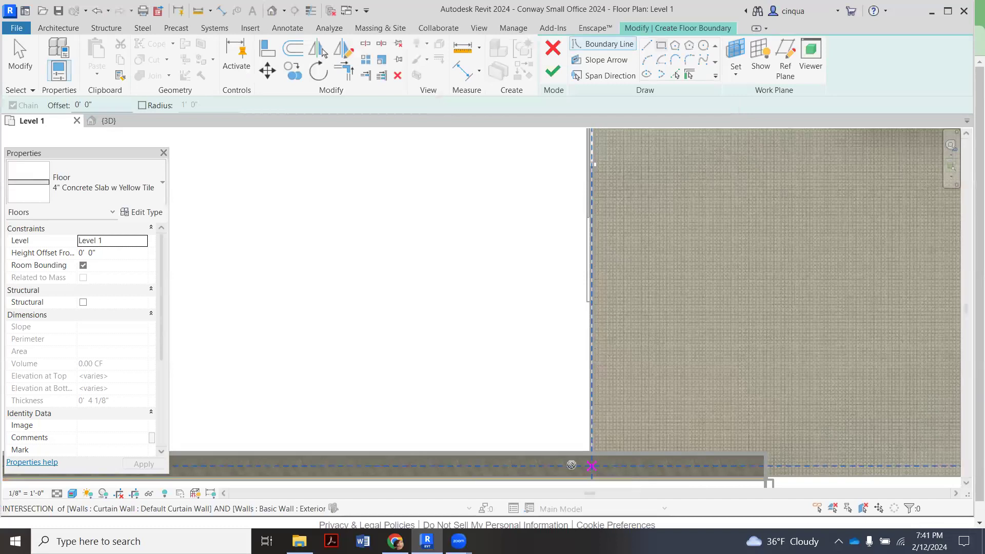
scroll(592, 468, "down", 5)
scroll(373, 297, "up", 4)
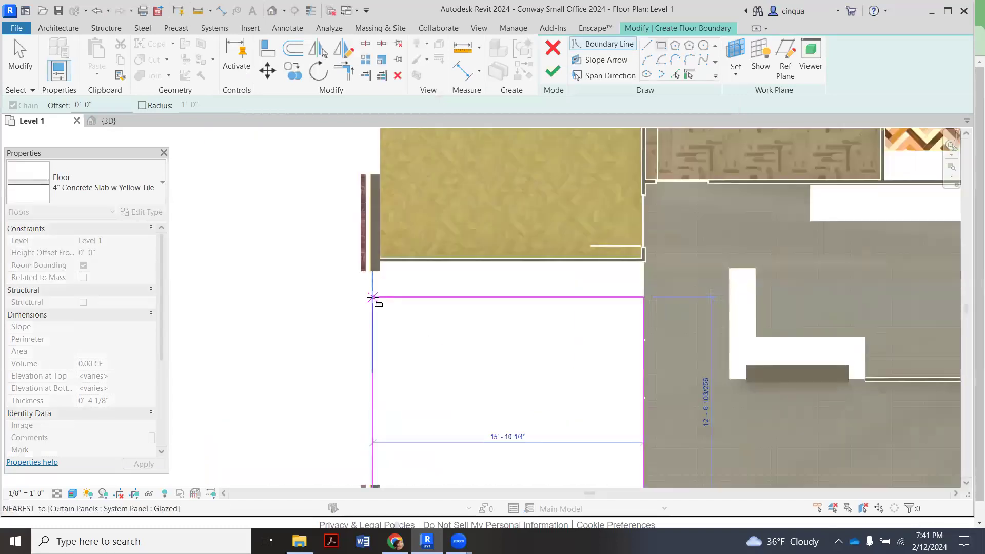
scroll(377, 240, "up", 2)
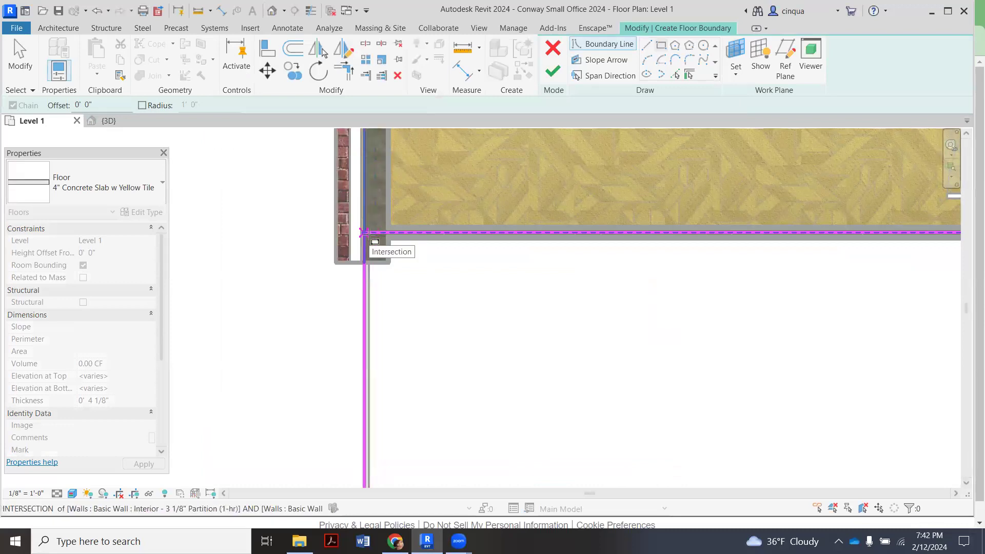
left_click(367, 234)
scroll(367, 233, "down", 5)
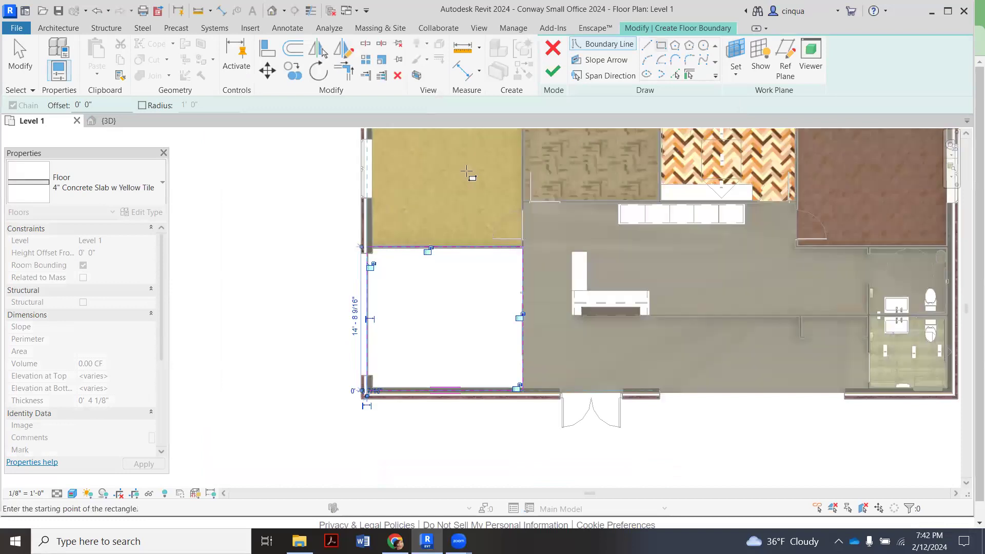
left_click(552, 73)
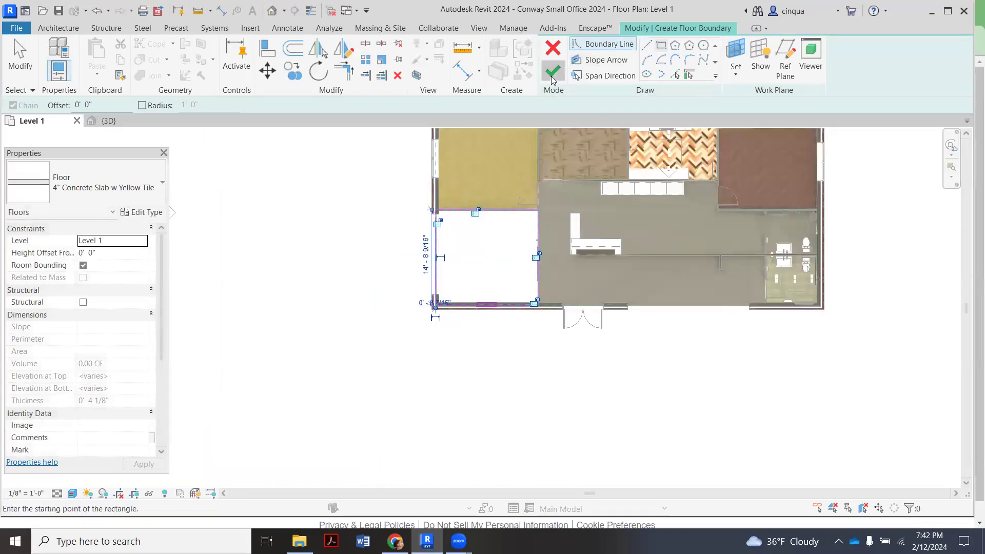
- Select the new floor in the glass-walled corner room, clear the selection and examine its tile pattern
left_click(513, 254)
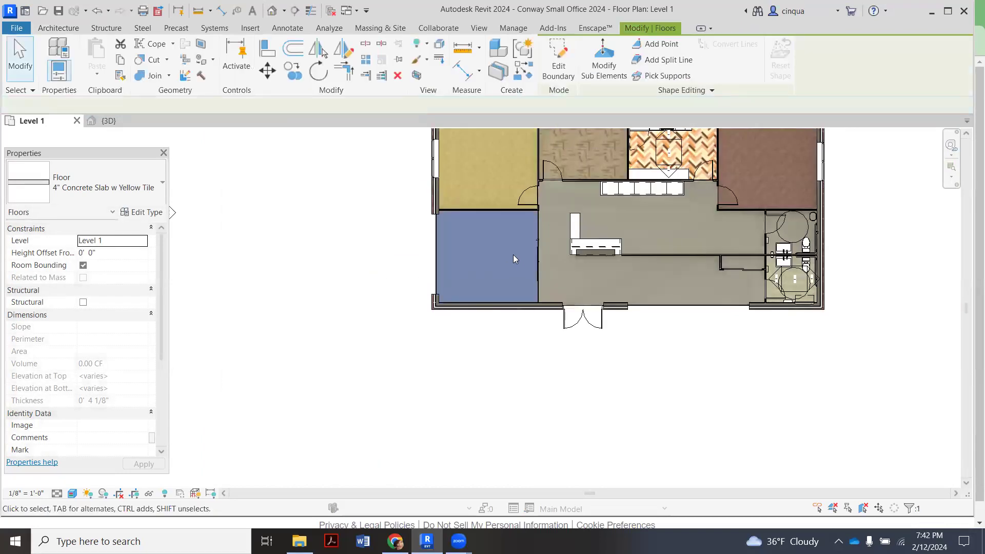
scroll(513, 254, "up", 5)
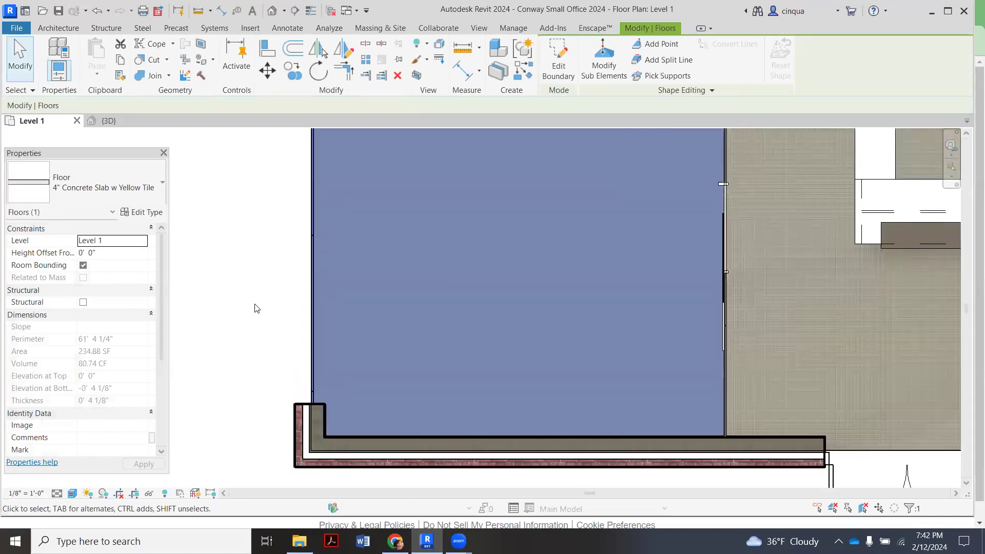
key("Escape")
scroll(349, 349, "down", 5)
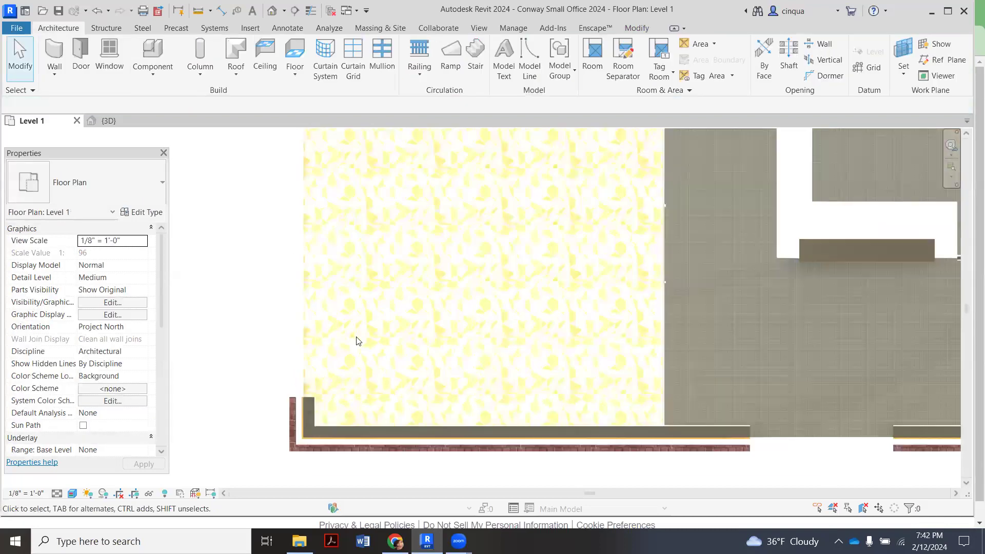
scroll(410, 316, "down", 3)
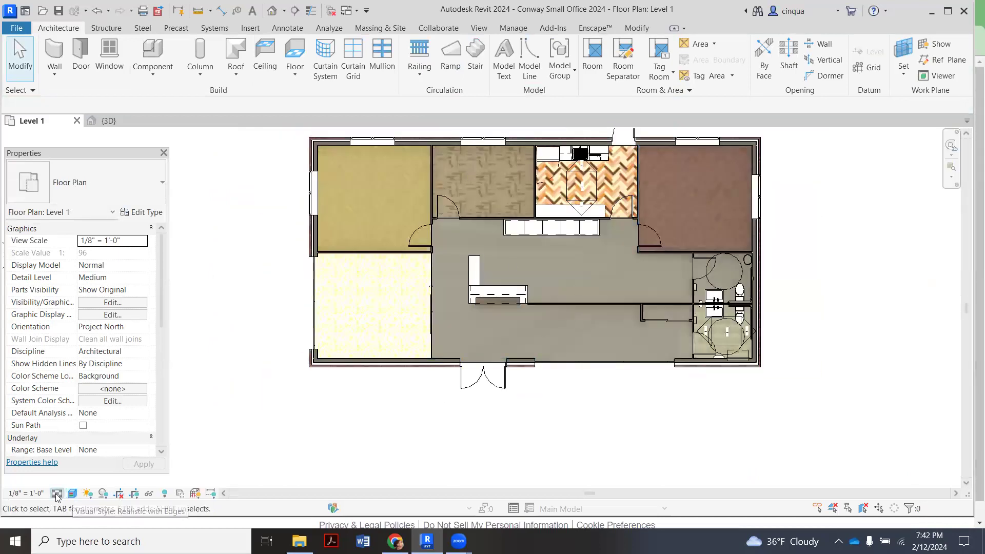
- Set the Level 1 plan's visual style to Textures and check the yellow tile floor
left_click(72, 494)
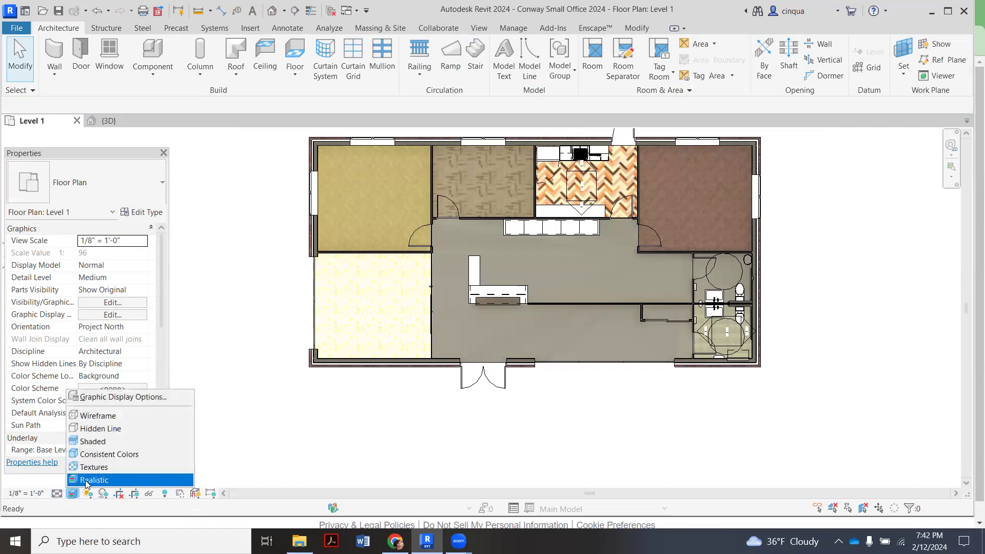
left_click(336, 419)
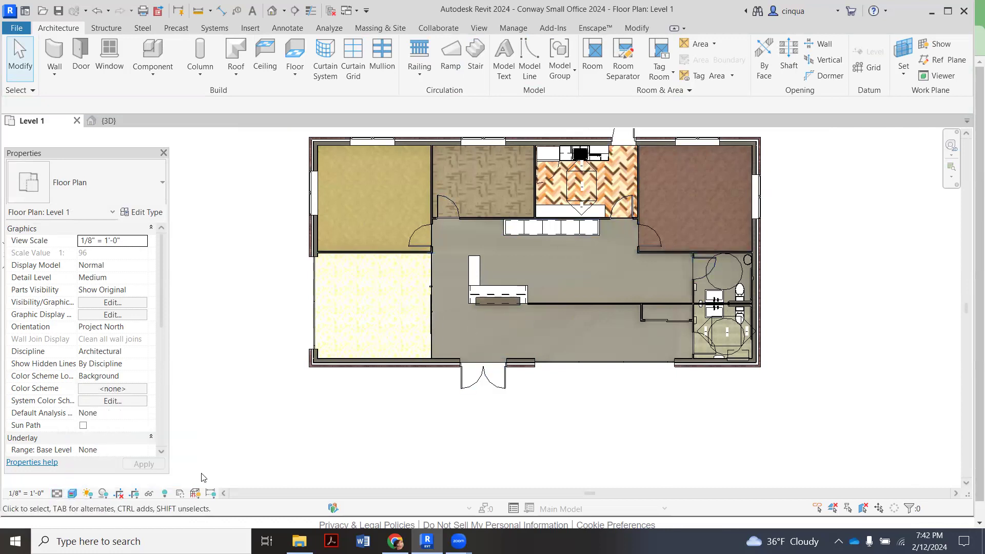
left_click(77, 496)
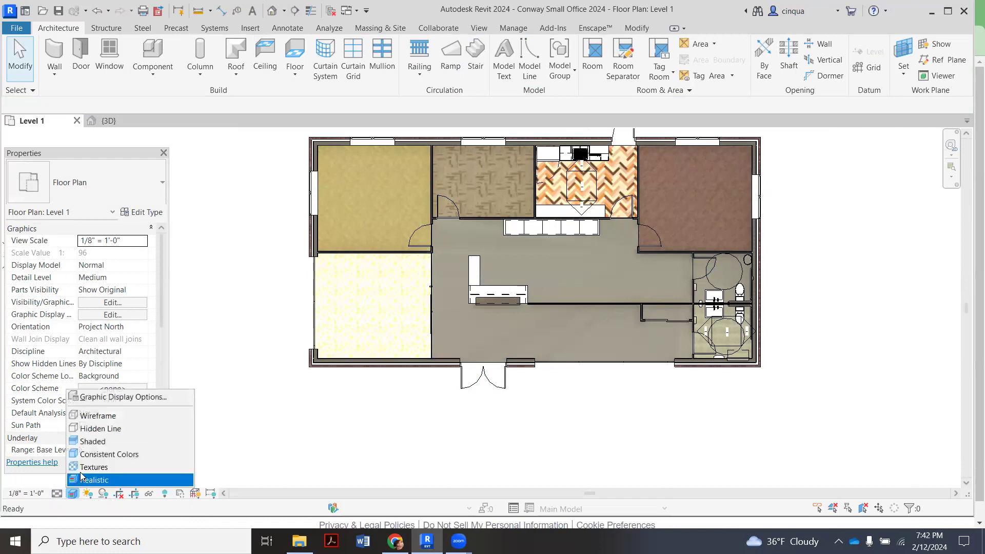
left_click(103, 467)
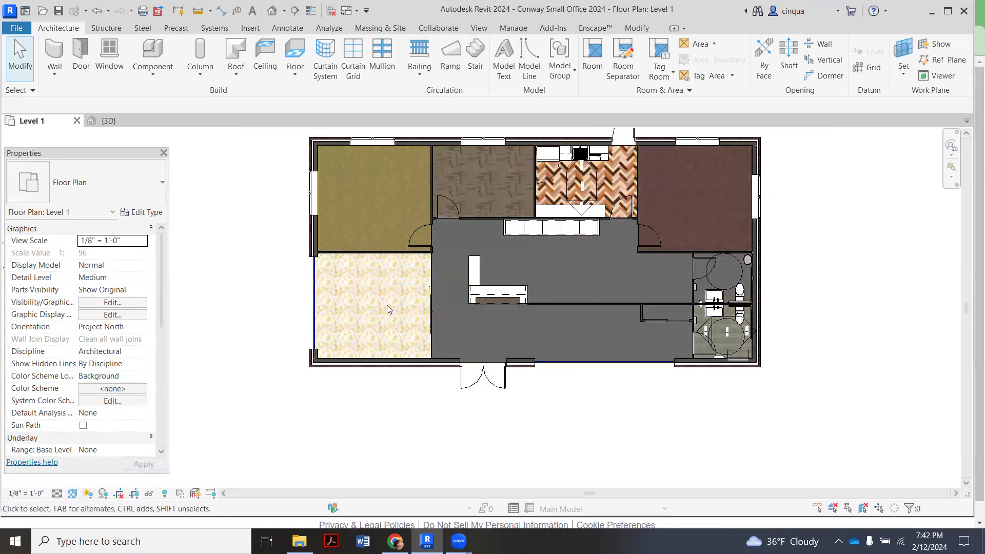
scroll(397, 289, "up", 4)
scroll(371, 308, "down", 3)
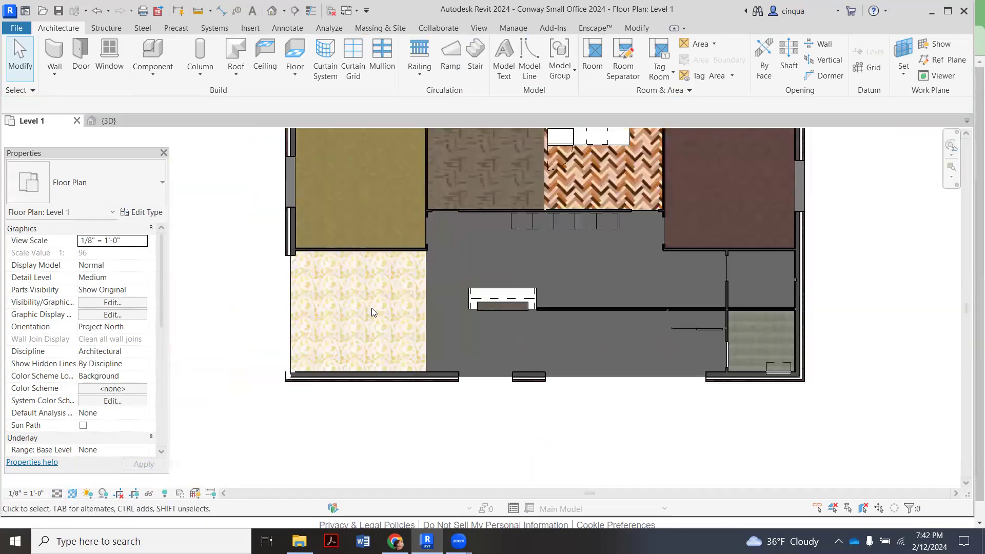
- Preview the Level 1 plan in the Consistent Colors visual style, and return it to Textures
left_click(73, 494)
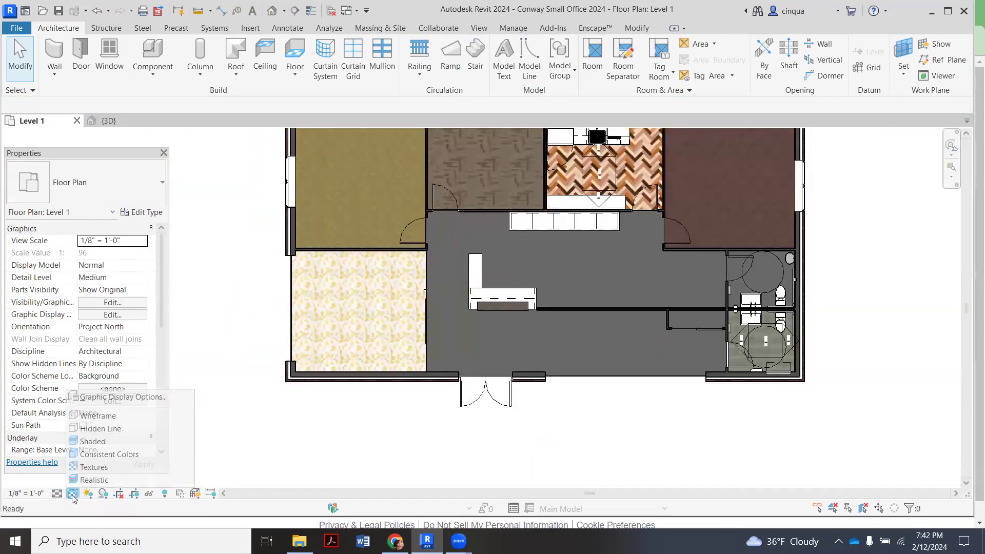
left_click(92, 454)
scroll(406, 308, "down", 3)
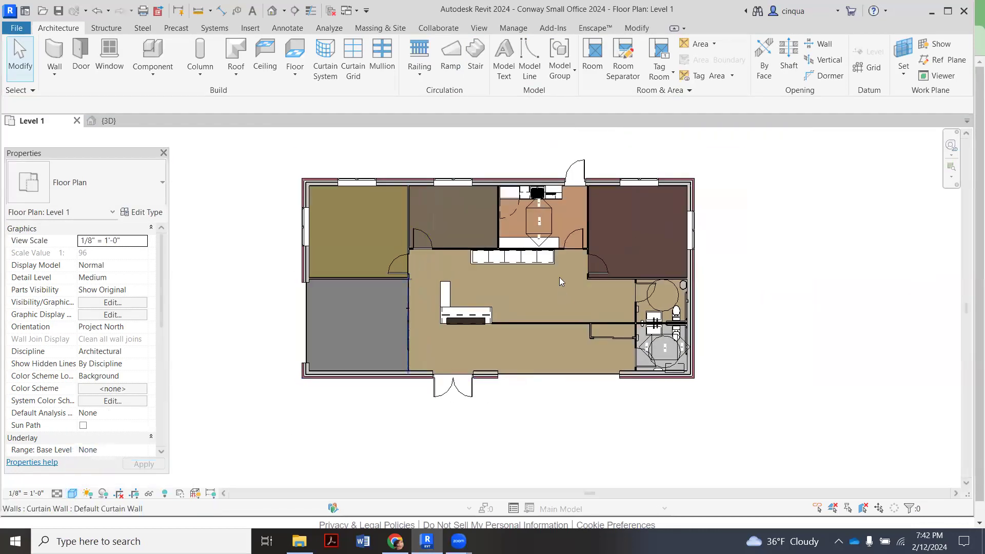
left_click(73, 494)
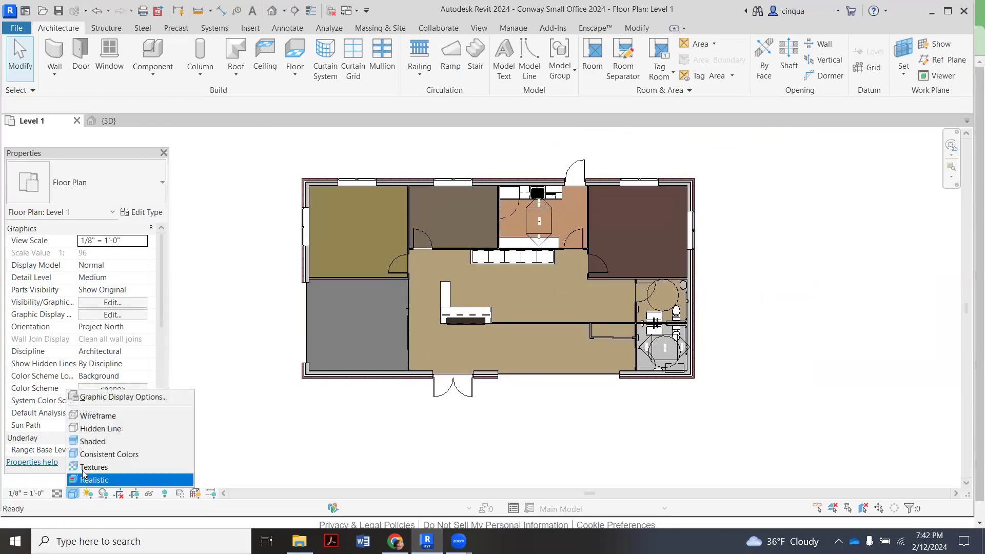
left_click(84, 467)
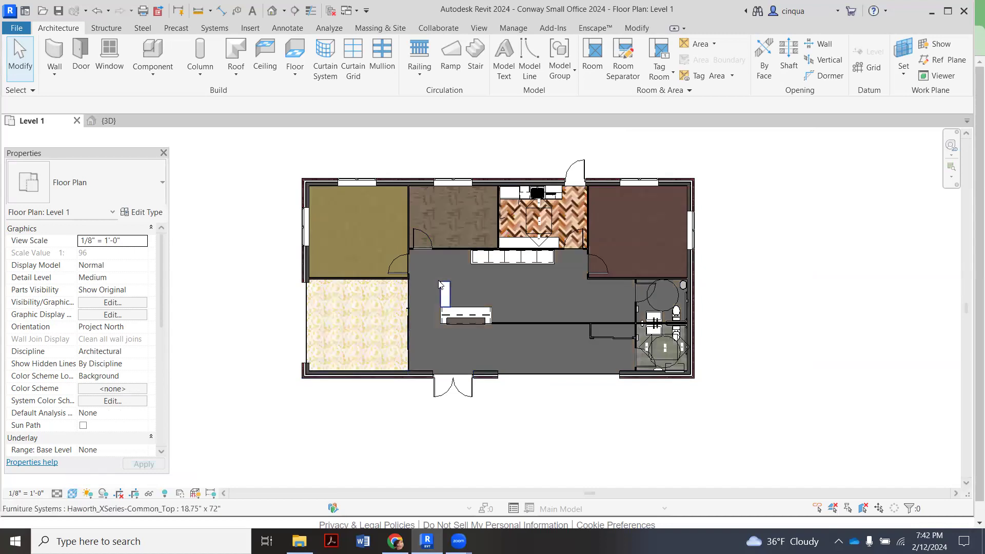
- Look over the floor finishes in the Level 1 plan and switch to the 3D view
scroll(480, 298, "up", 3)
scroll(459, 317, "down", 3)
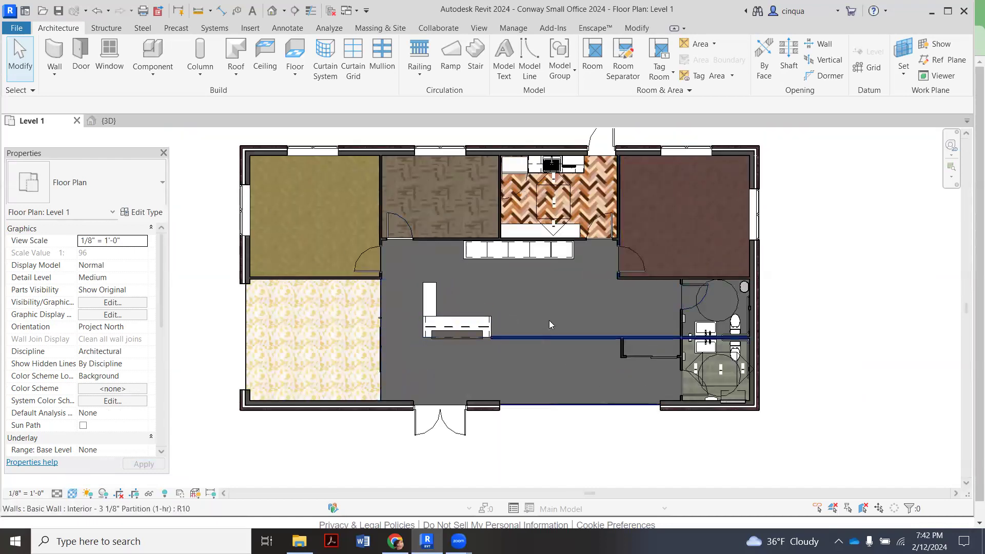
scroll(369, 355, "down", 1)
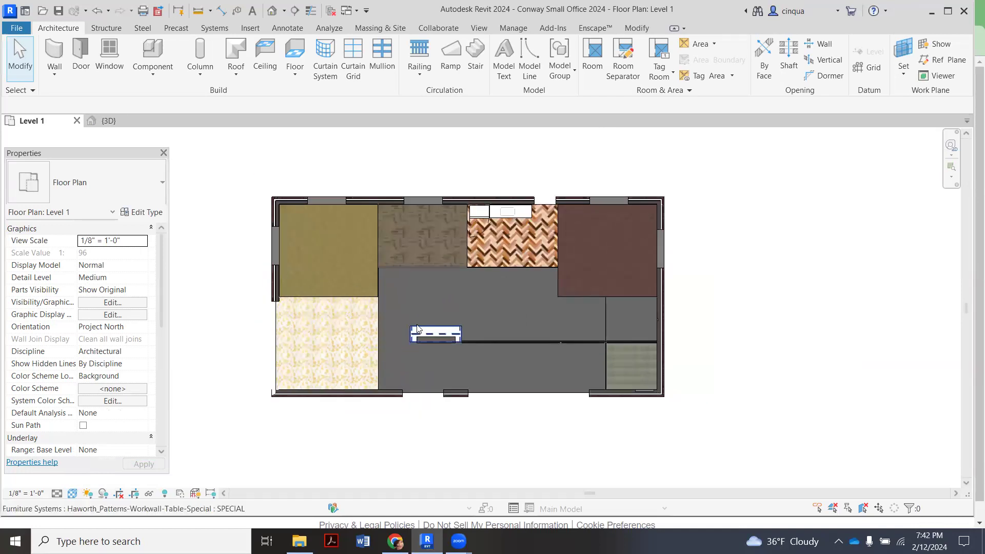
scroll(408, 341, "up", 1)
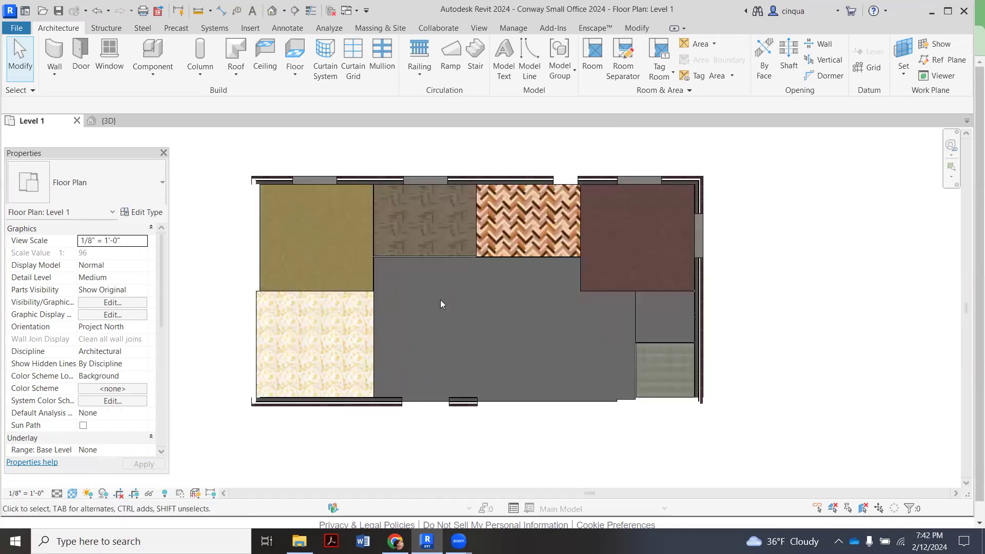
left_click(114, 121)
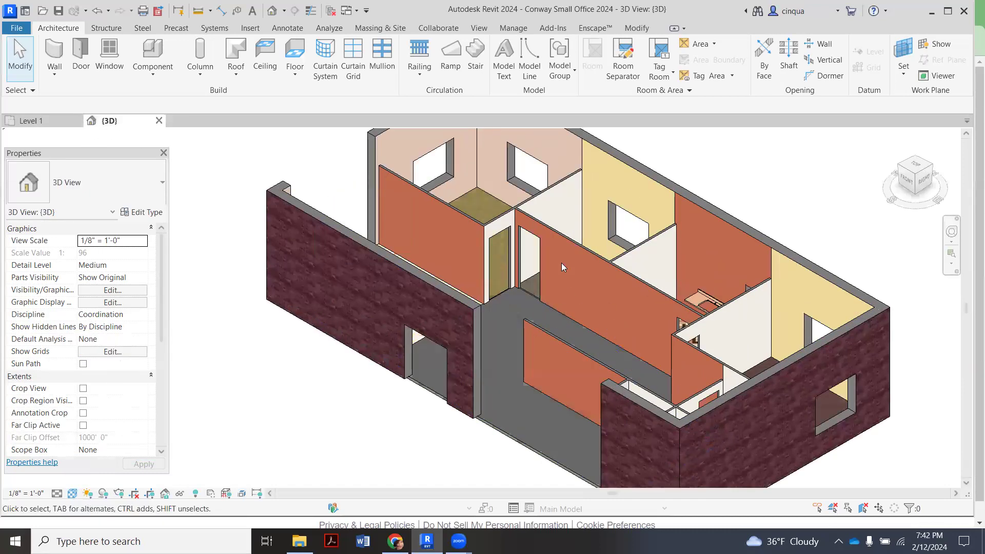
- Orient the 3D view to look down from above and examine the floor finishes in all rooms
scroll(559, 257, "down", 2)
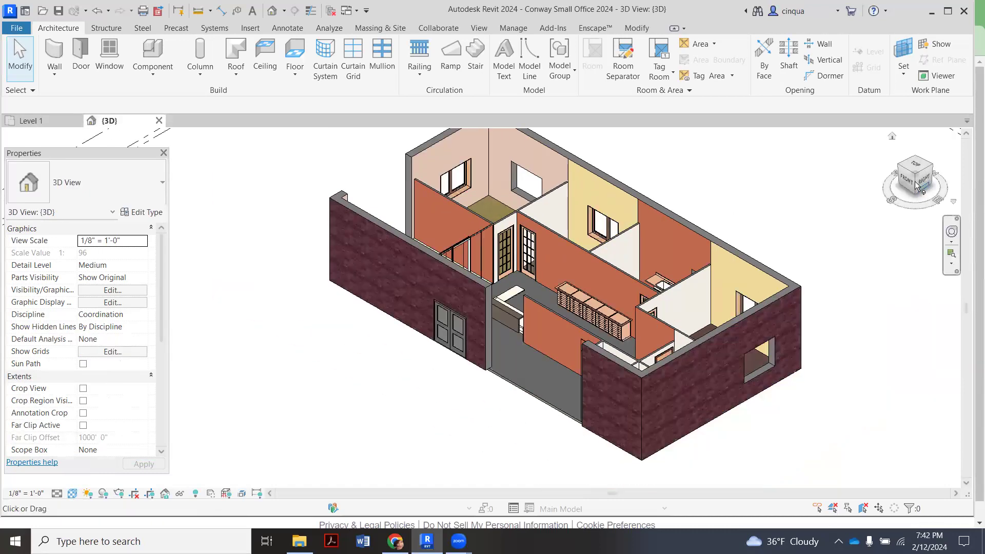
left_click(917, 185)
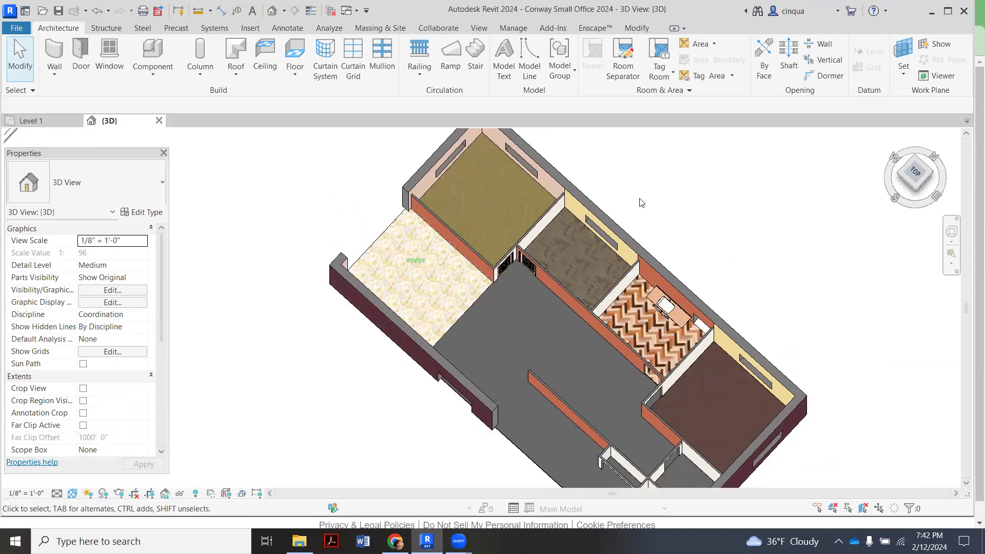
scroll(572, 379, "down", 5)
scroll(642, 253, "up", 4)
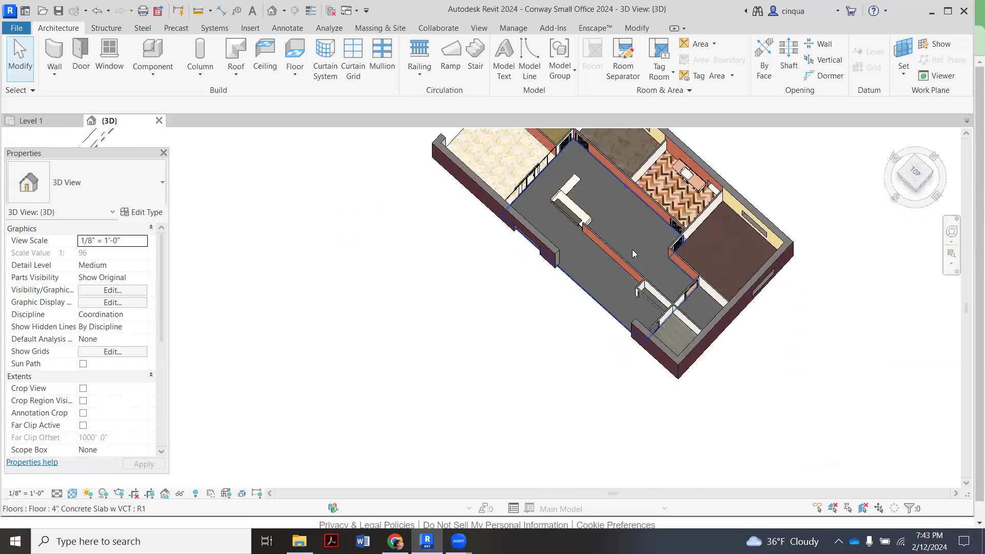
scroll(713, 324, "up", 5)
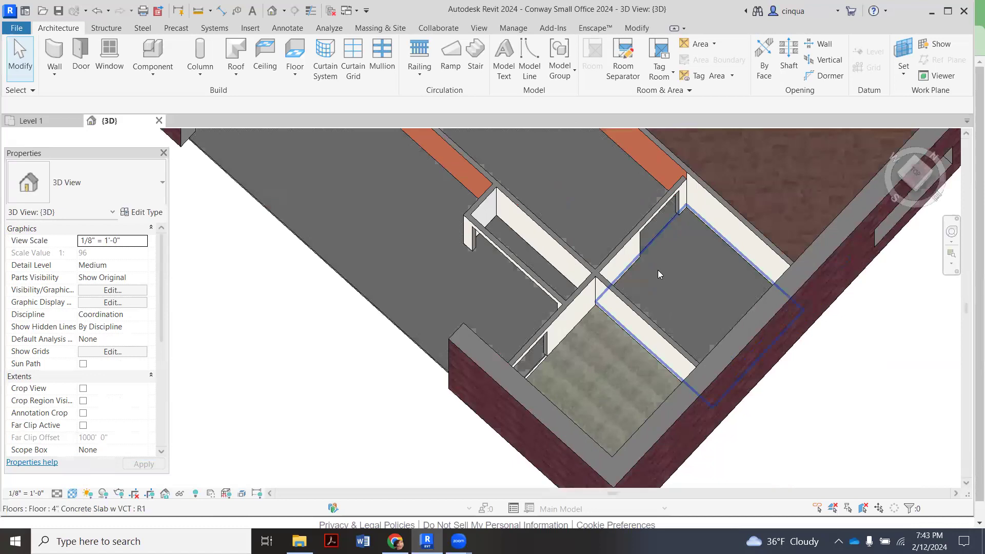
scroll(675, 330, "down", 4)
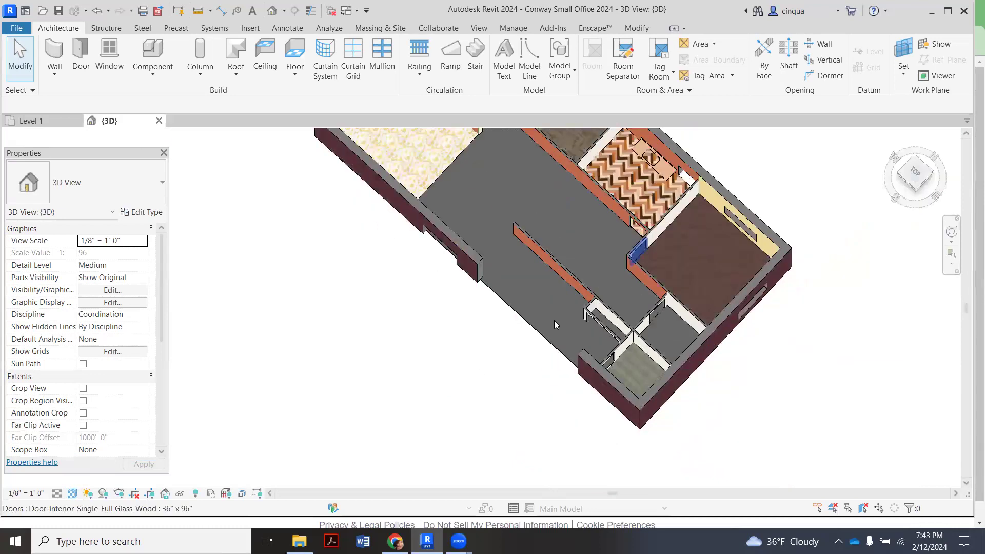
scroll(525, 290, "down", 3)
scroll(541, 216, "up", 3)
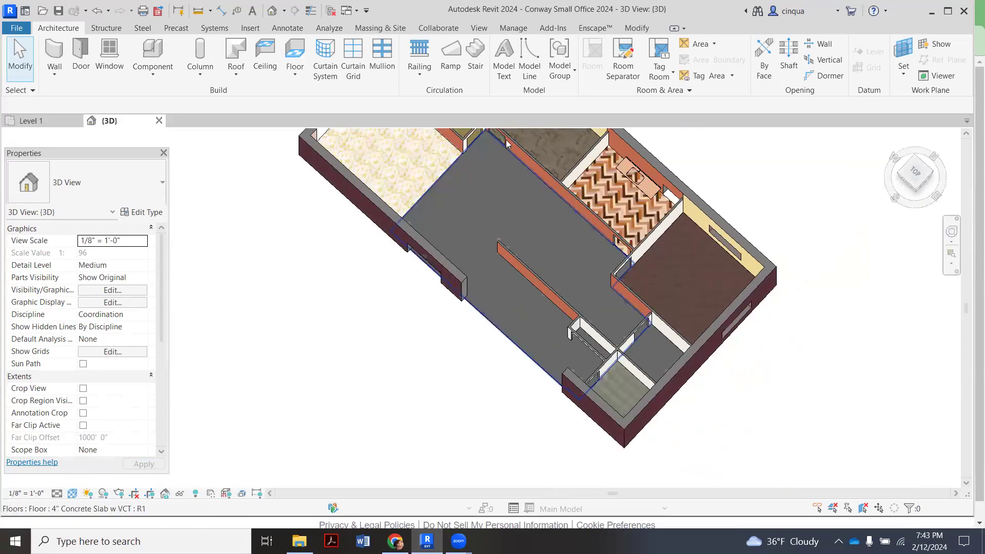
- Search the project materials for wood and paint the large central floor with the herringbone wood floor material
left_click(466, 162)
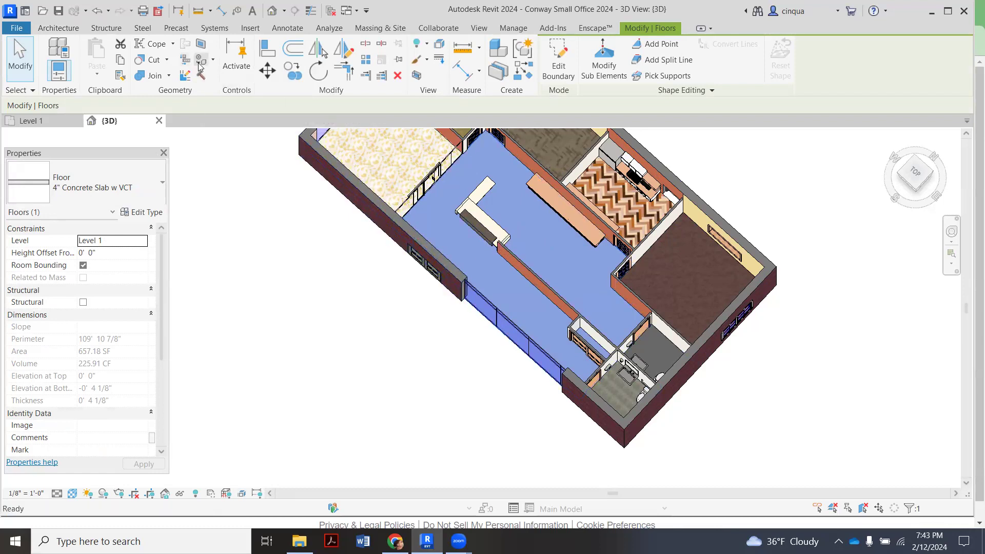
key("p")
key("t")
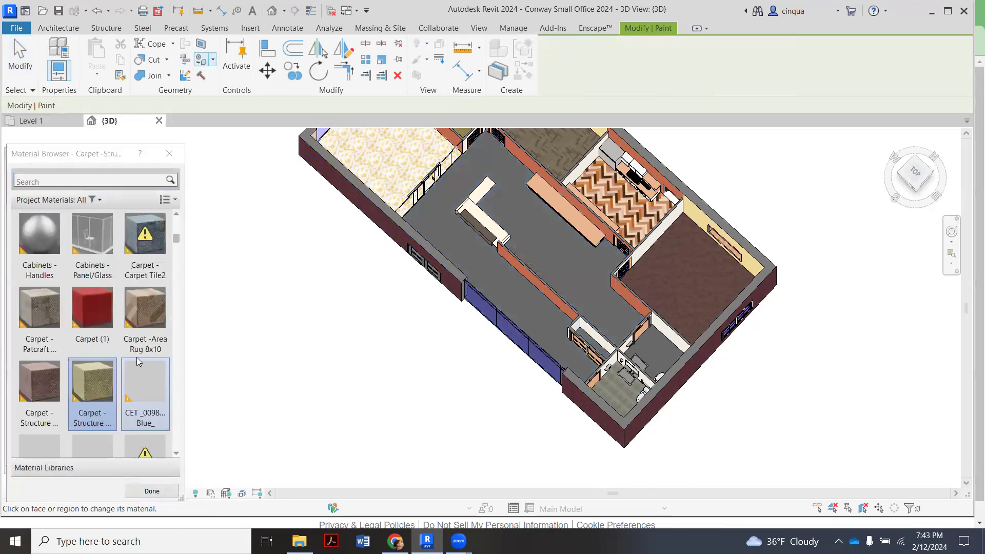
scroll(137, 362, "up", 4)
scroll(109, 221, "down", 2)
left_click(107, 182)
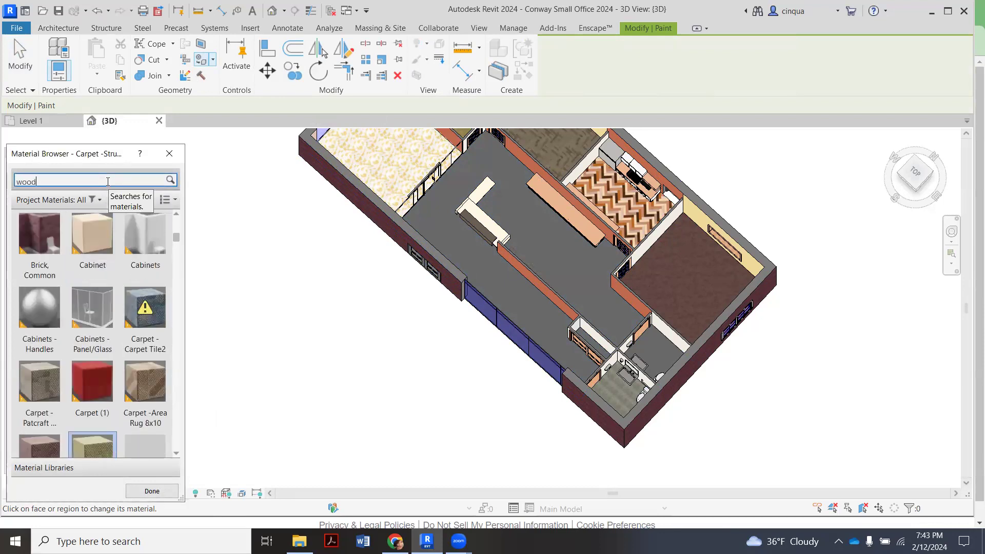
key("Return")
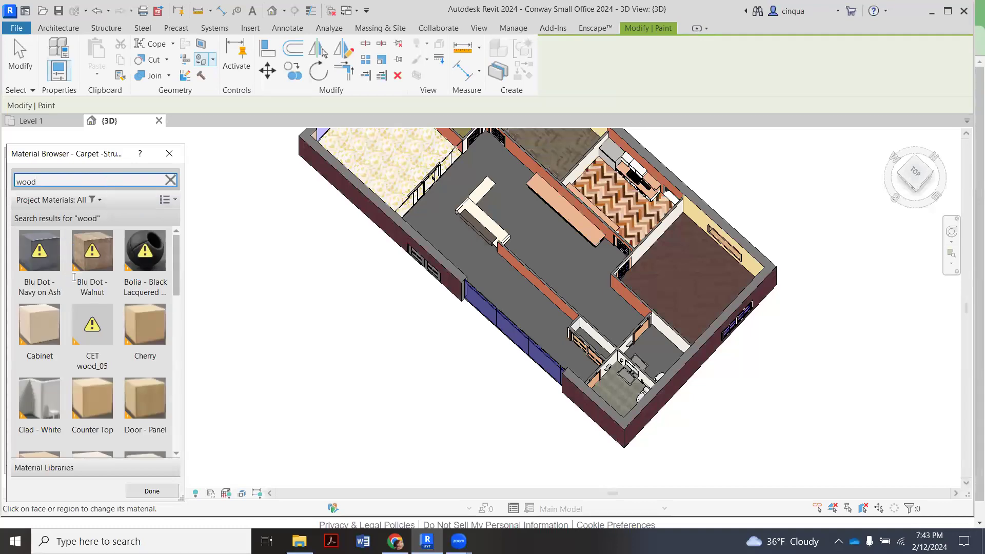
scroll(73, 277, "down", 10)
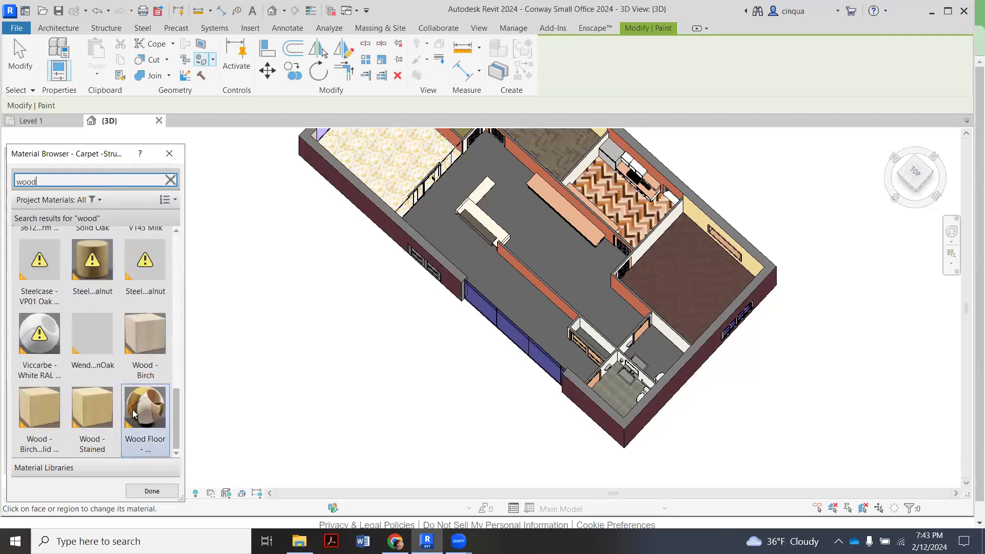
left_click(134, 413)
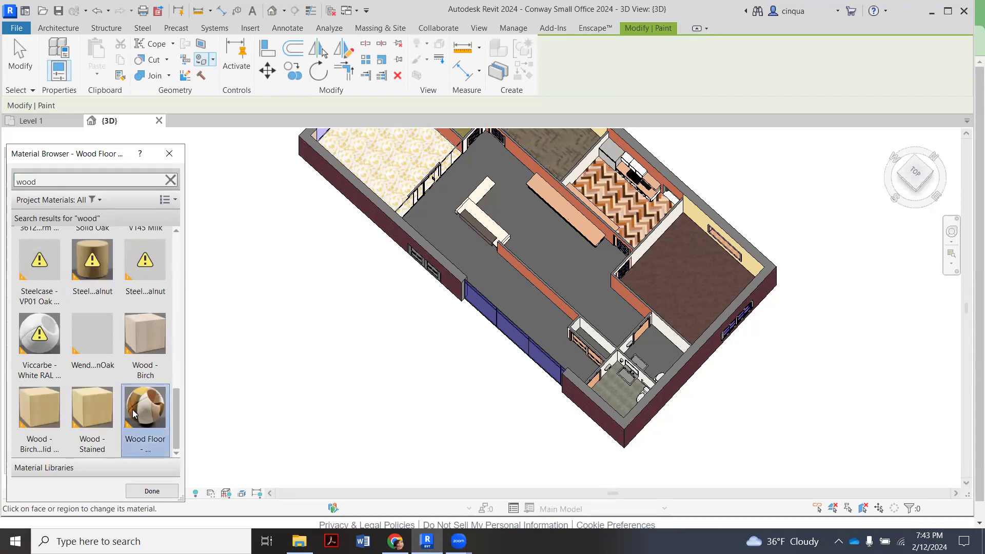
left_click(472, 266)
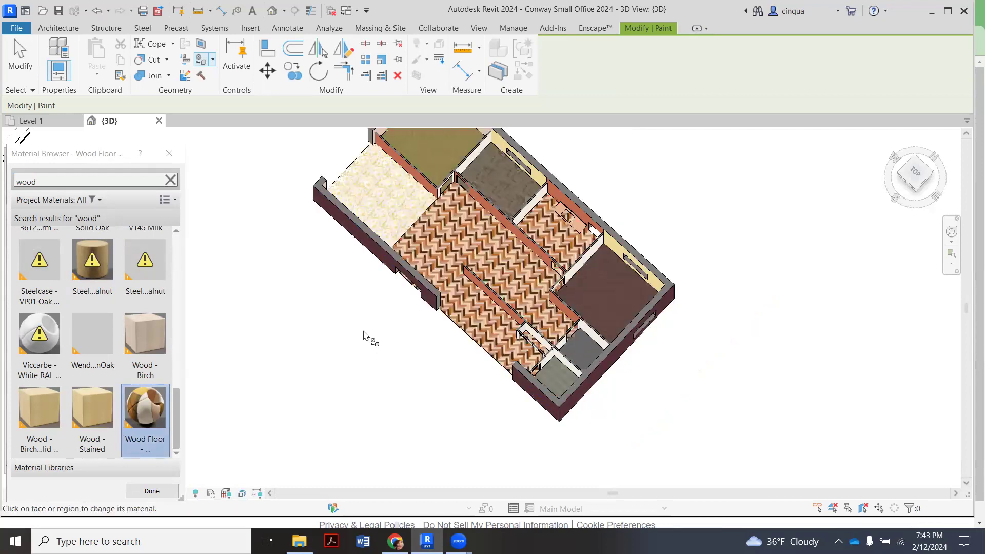
- Paint the floor of the small corner restroom with the same herringbone wood floor material
scroll(568, 384, "up", 2)
scroll(582, 411, "up", 2)
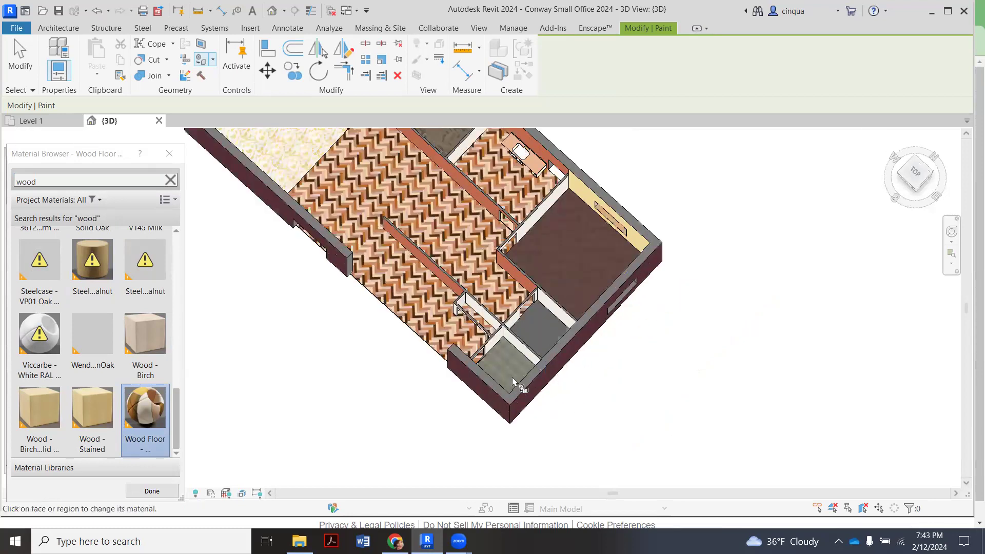
scroll(512, 377, "up", 3)
scroll(511, 323, "down", 1)
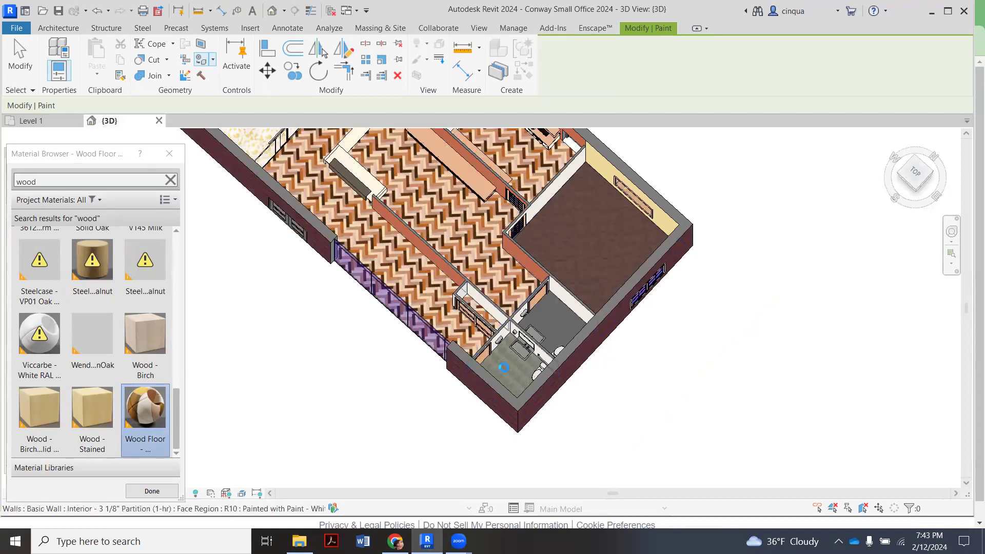
scroll(504, 367, "up", 1)
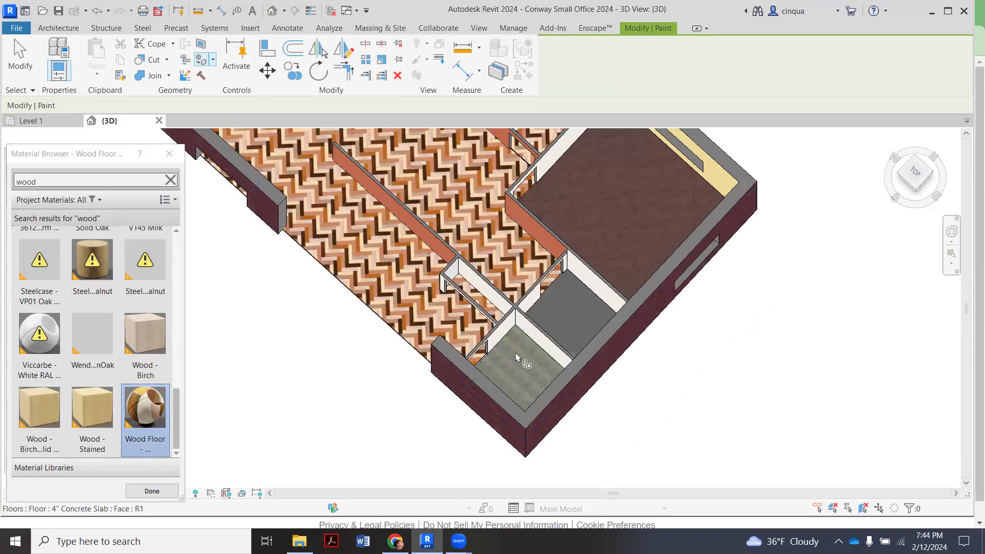
left_click(501, 353)
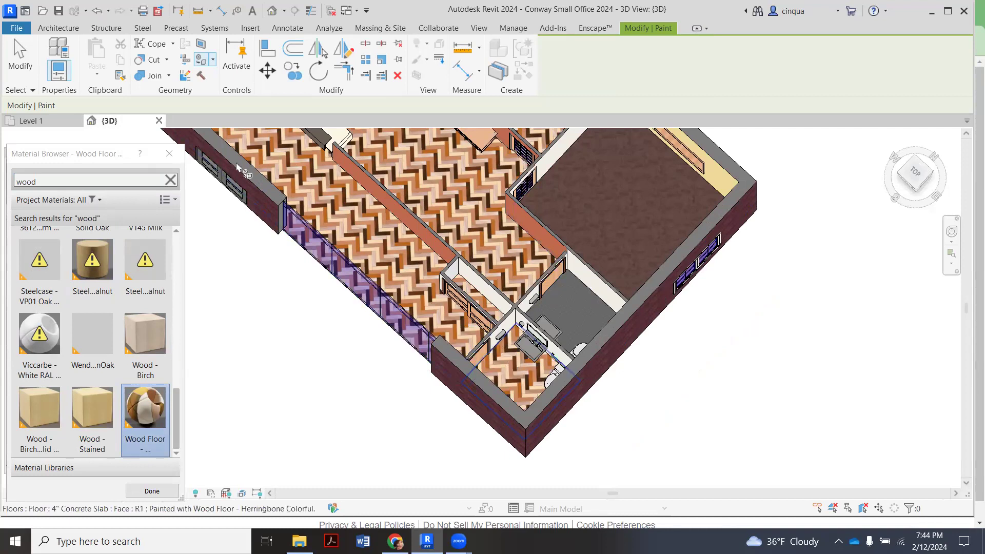
- Search the materials for tile and paint the small corner restroom's floor with Tile - Yellow
left_click(124, 151)
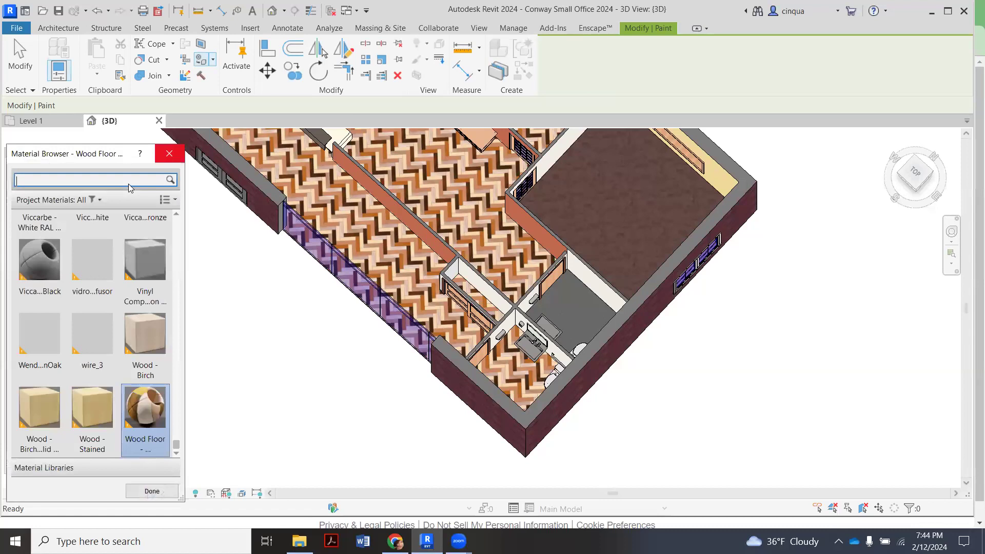
type("tile")
key("Return")
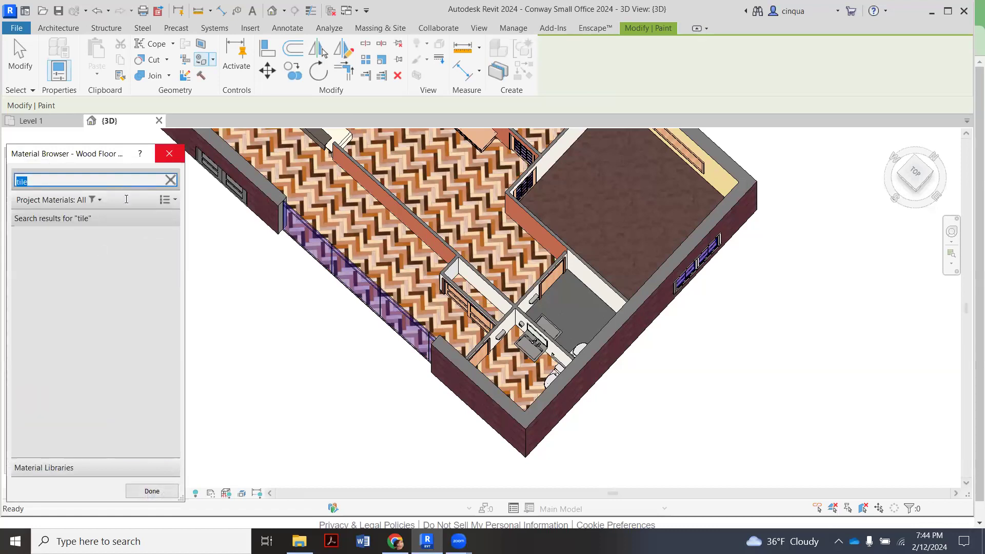
scroll(117, 324, "down", 3)
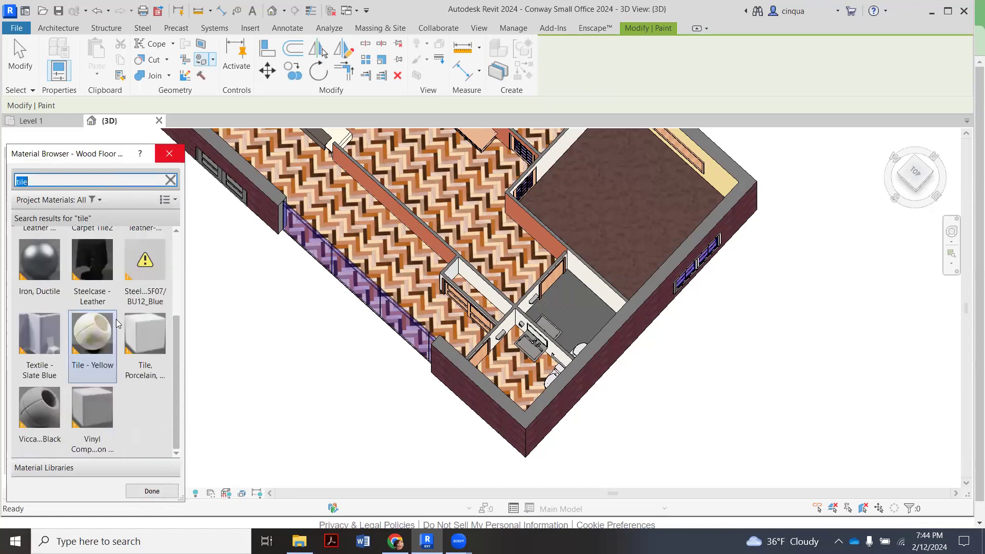
left_click(108, 346)
left_click(519, 376)
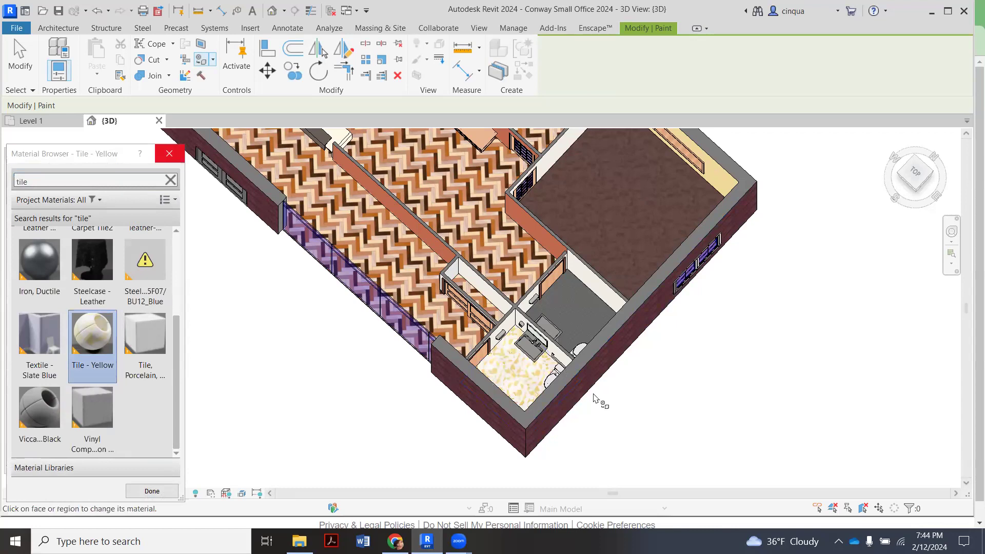
- Search the materials for wood, paint the large central floor with Blu Dot - Walnut, and browse the remaining wood materials
scroll(663, 402, "down", 5)
scroll(574, 351, "up", 3)
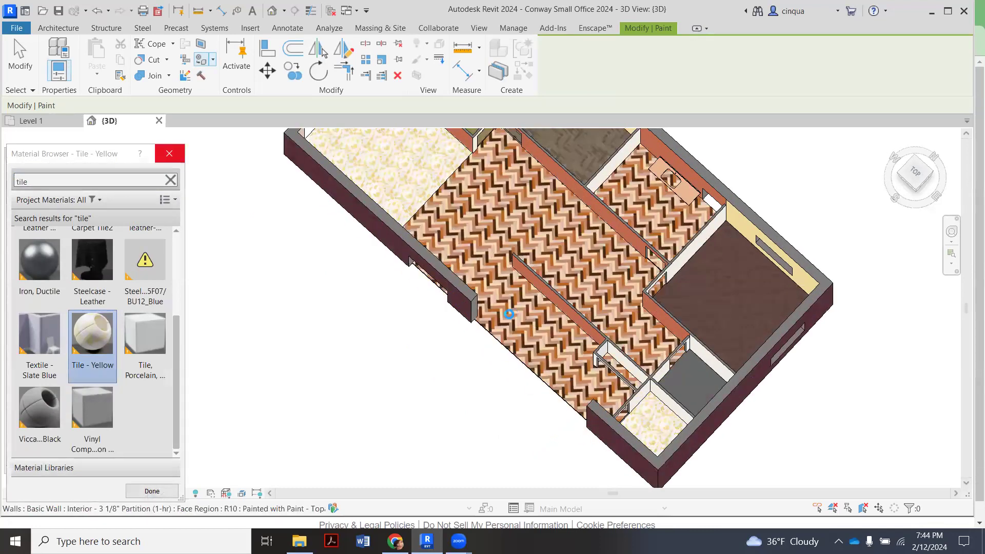
left_click_drag(176, 337, 176, 245)
scroll(160, 222, "up", 1)
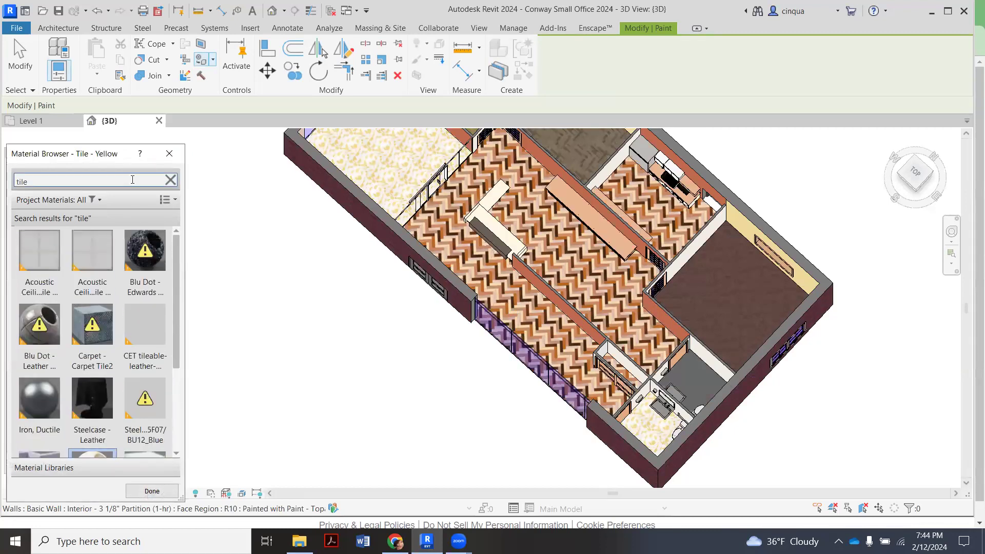
double_click(132, 179)
type("wood")
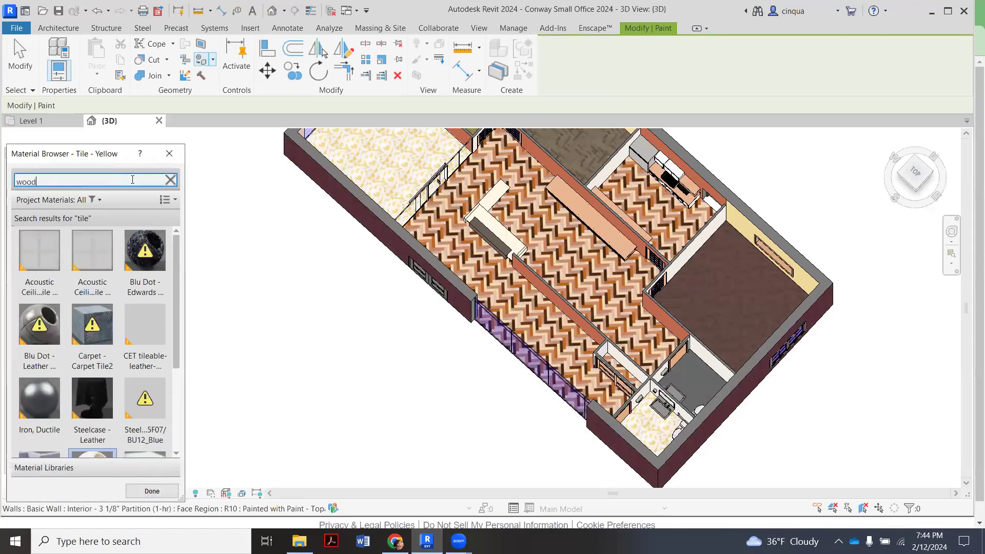
key("Return")
left_click(92, 256)
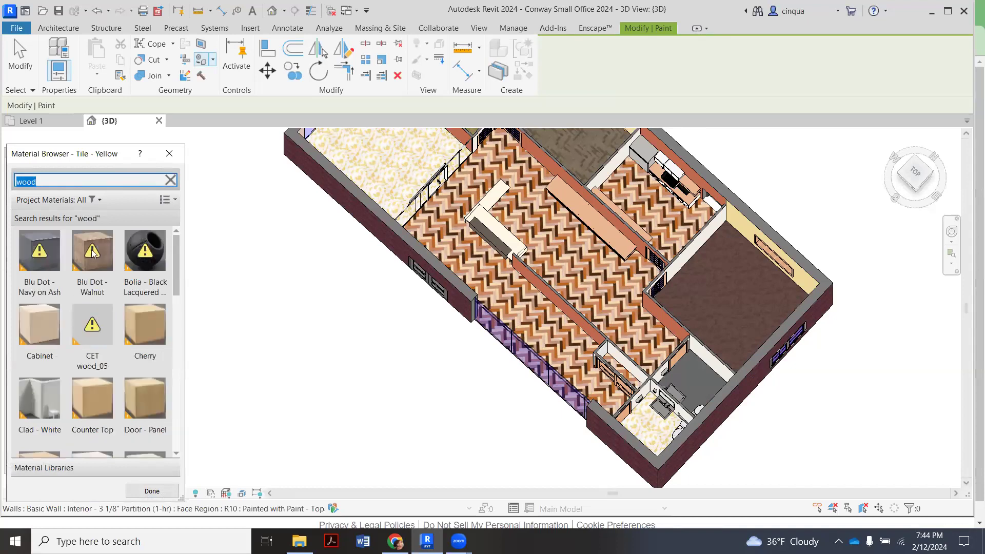
left_click(482, 267)
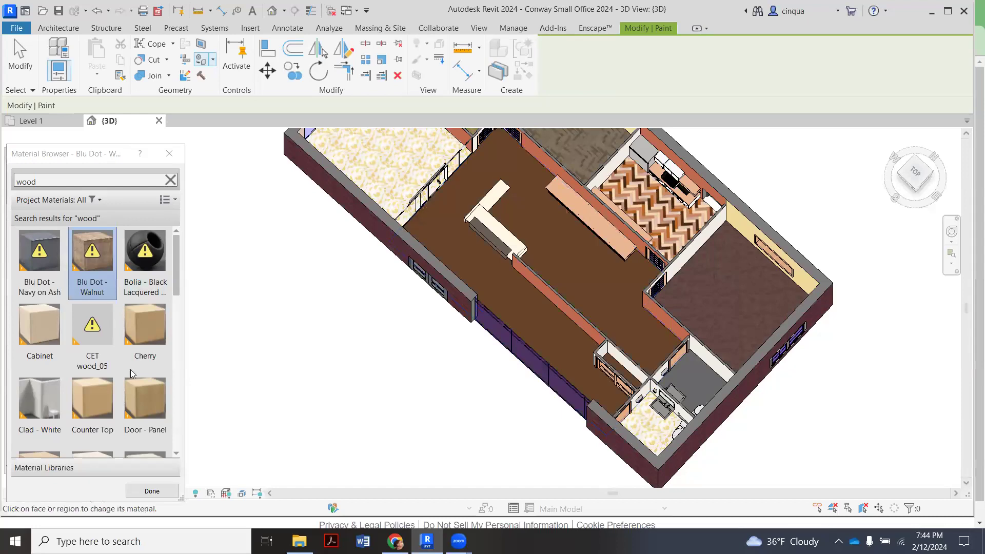
scroll(132, 374, "down", 5)
scroll(148, 340, "down", 10)
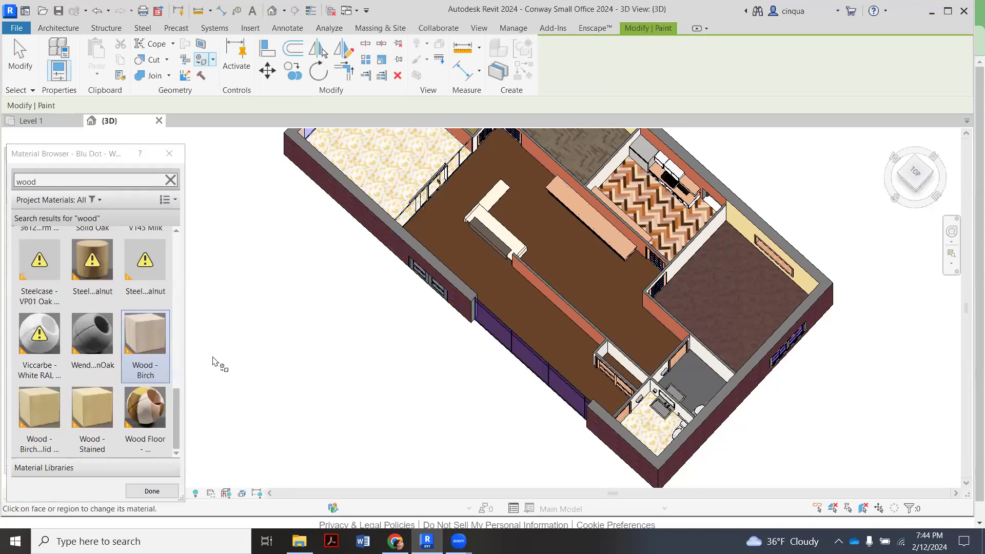
scroll(214, 378, "down", 1)
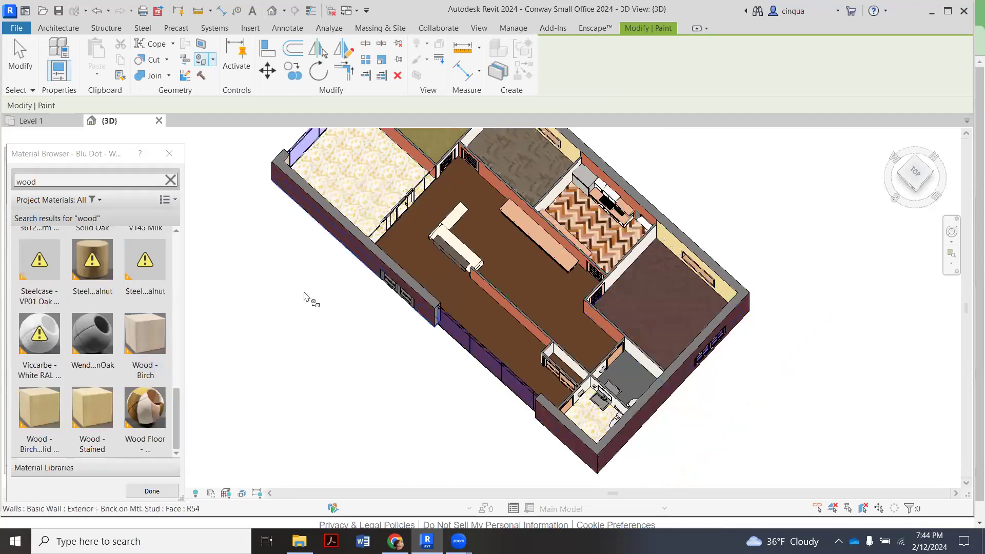
scroll(320, 298, "down", 1)
scroll(338, 249, "up", 2)
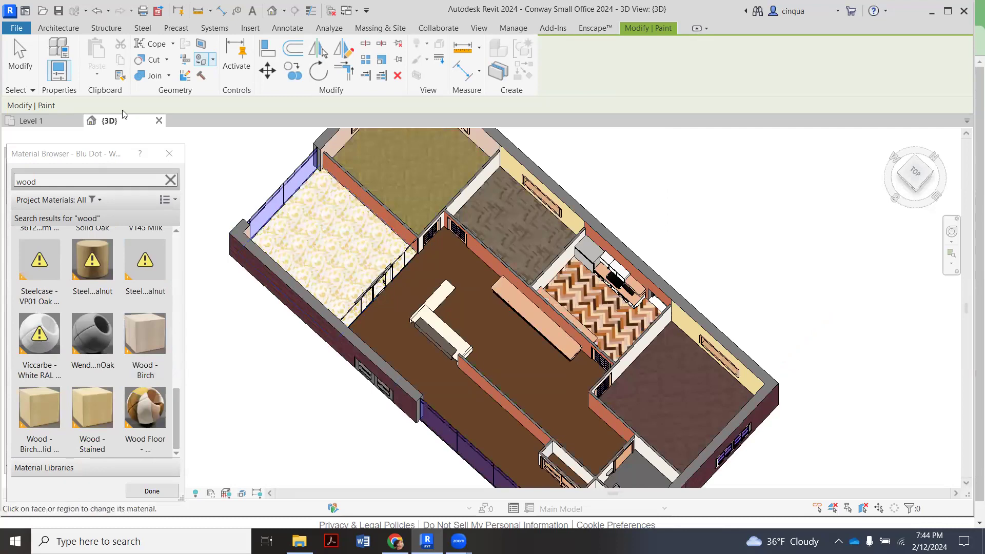
- Start an architectural floor boundary sketch in the 3D view and open the list of available floor types
left_click(65, 30)
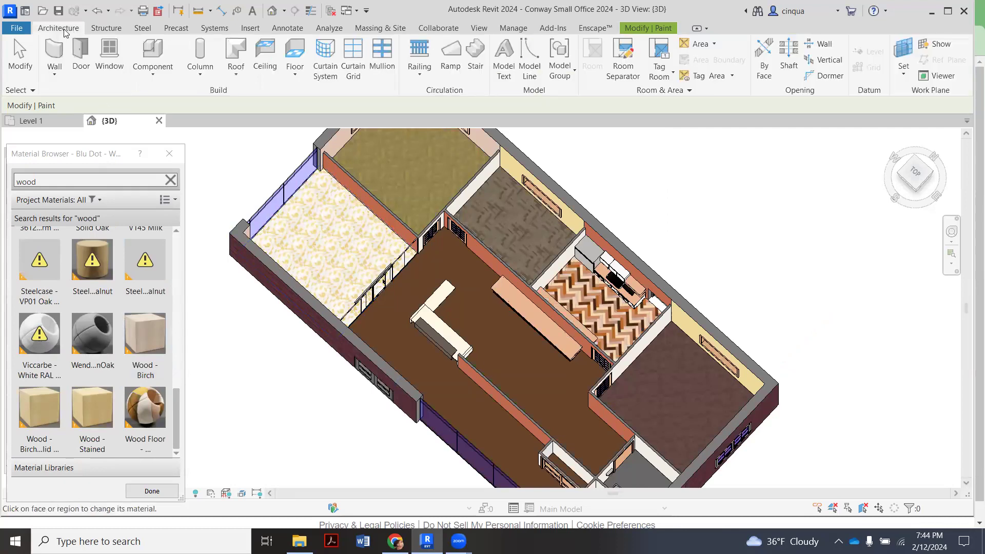
left_click(290, 75)
left_click(302, 103)
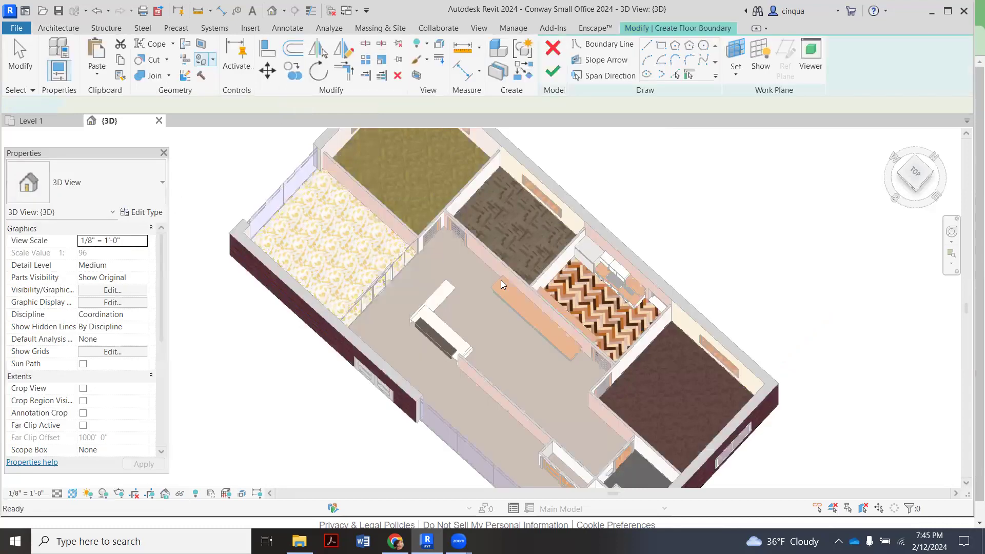
scroll(462, 269, "down", 2)
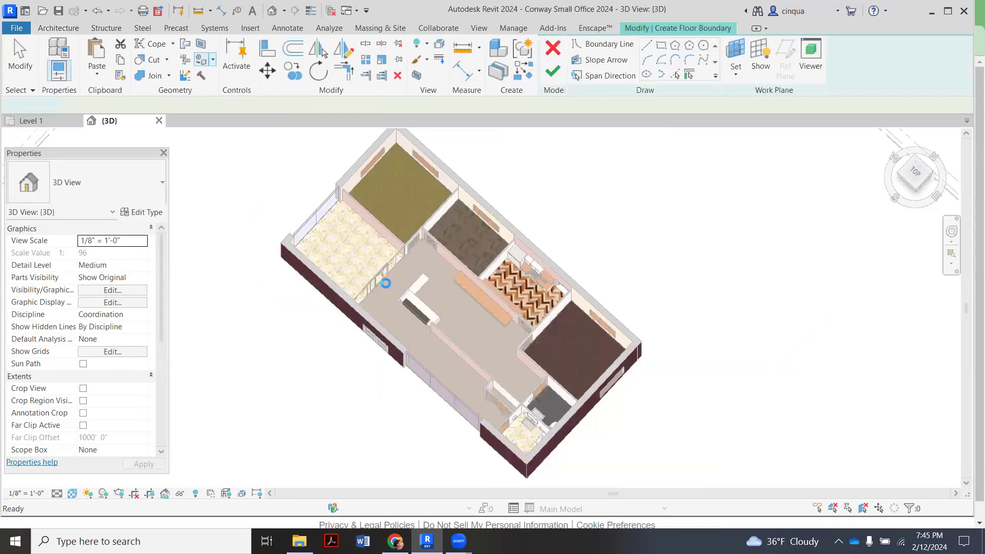
scroll(374, 303, "down", 3)
scroll(443, 249, "up", 3)
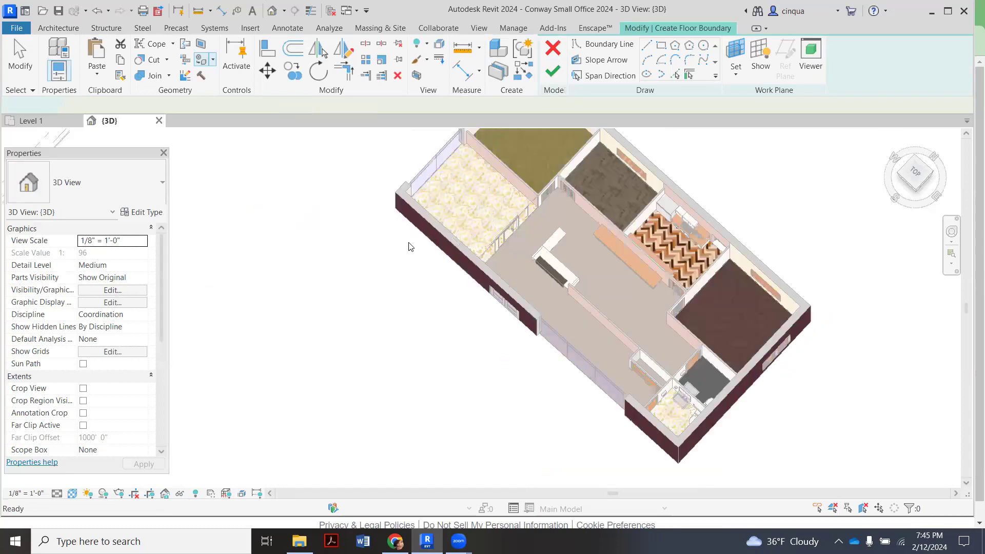
scroll(408, 251, "up", 2)
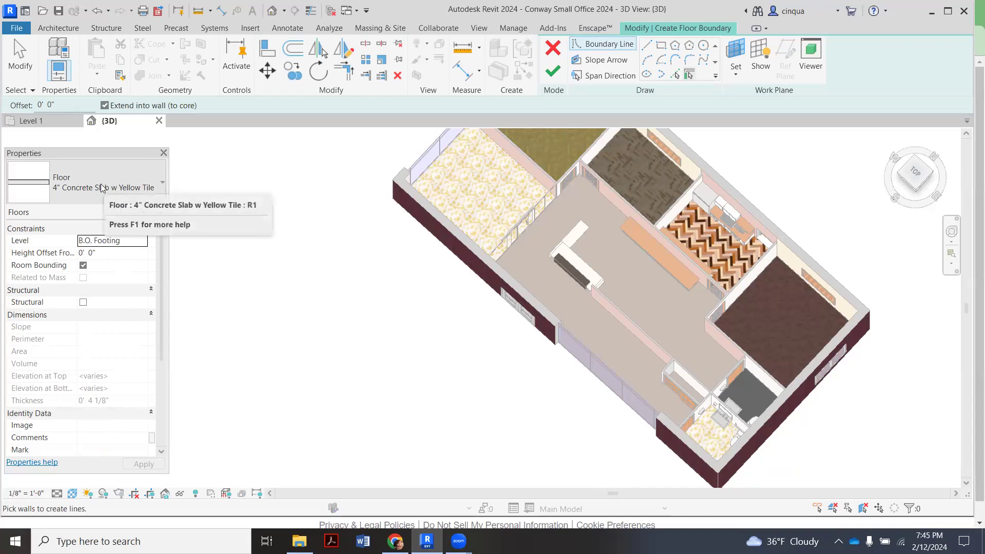
left_click(116, 185)
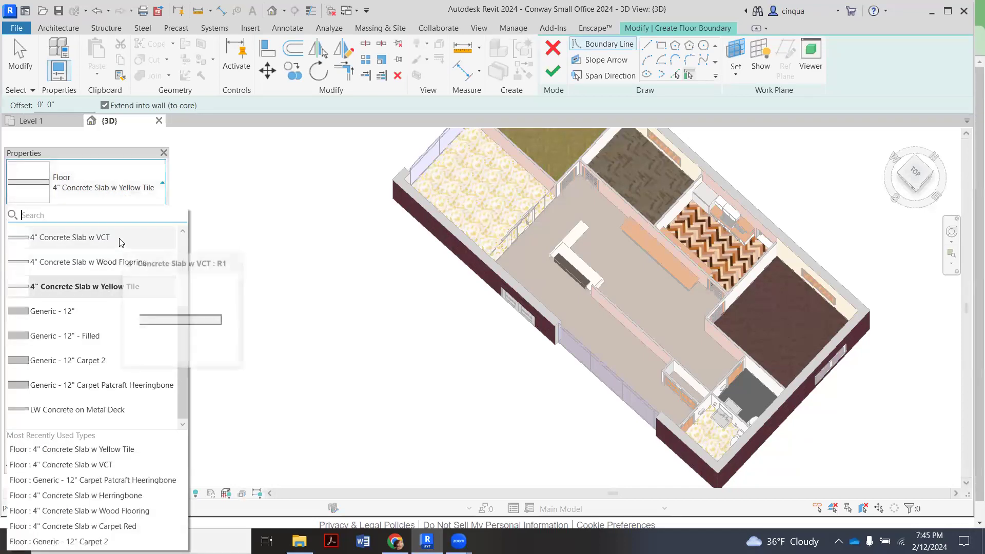
scroll(689, 231, "down", 3)
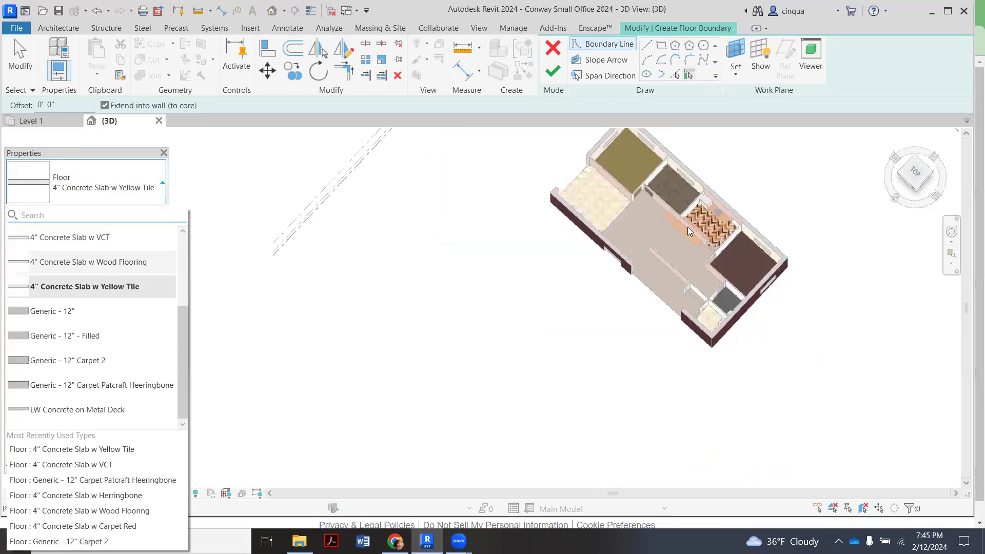
scroll(745, 176, "up", 5)
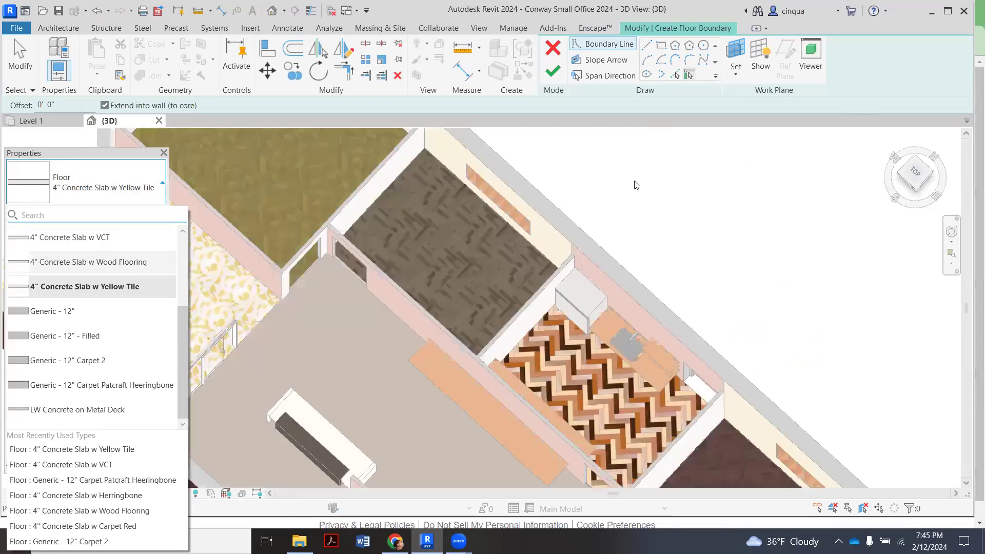
scroll(610, 191, "down", 1)
scroll(611, 220, "down", 1)
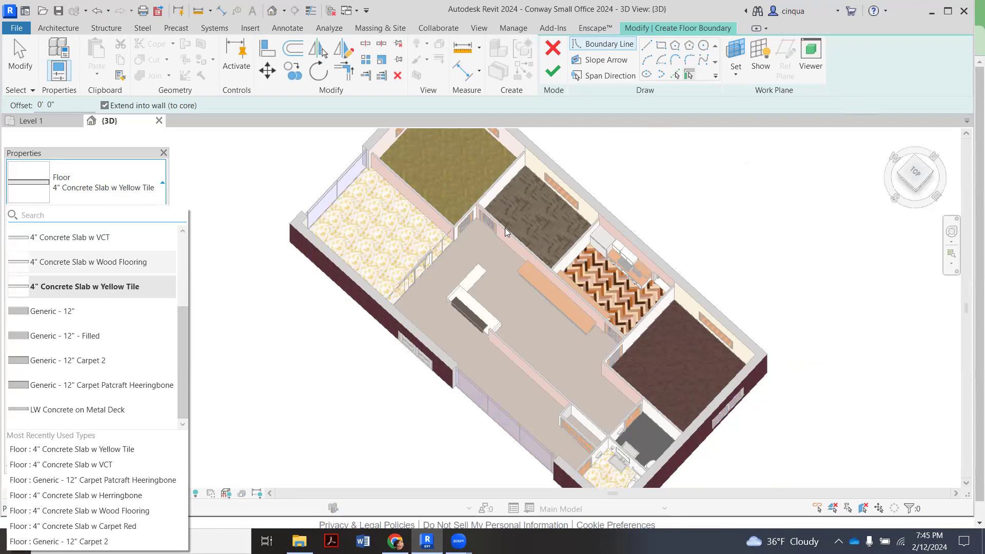
scroll(504, 228, "up", 1)
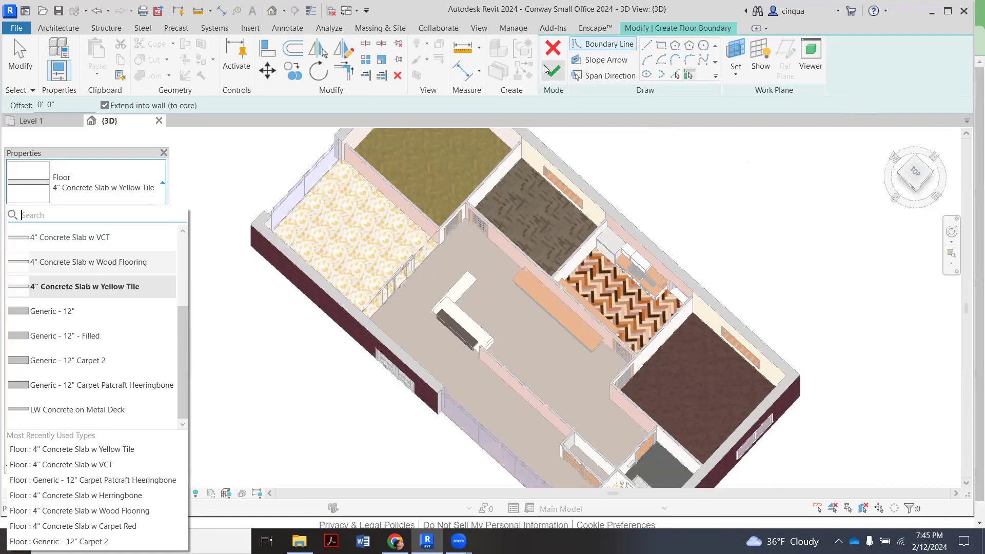
scroll(487, 250, "down", 1)
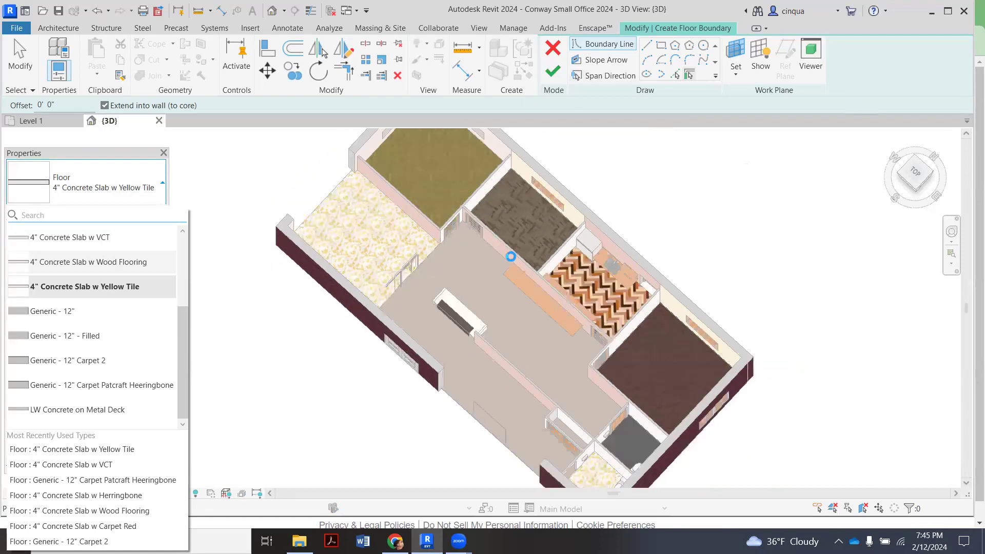
scroll(514, 257, "up", 1)
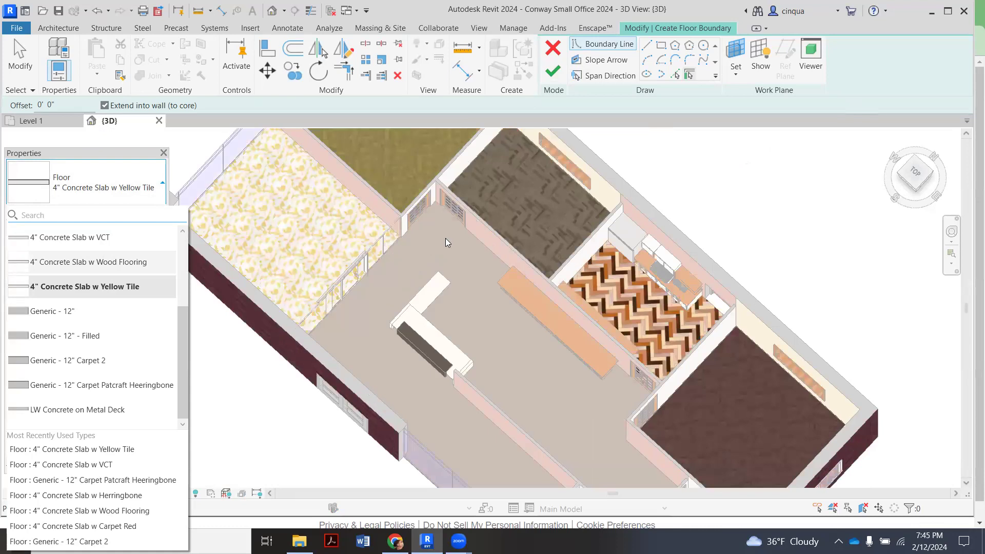
scroll(445, 238, "down", 1)
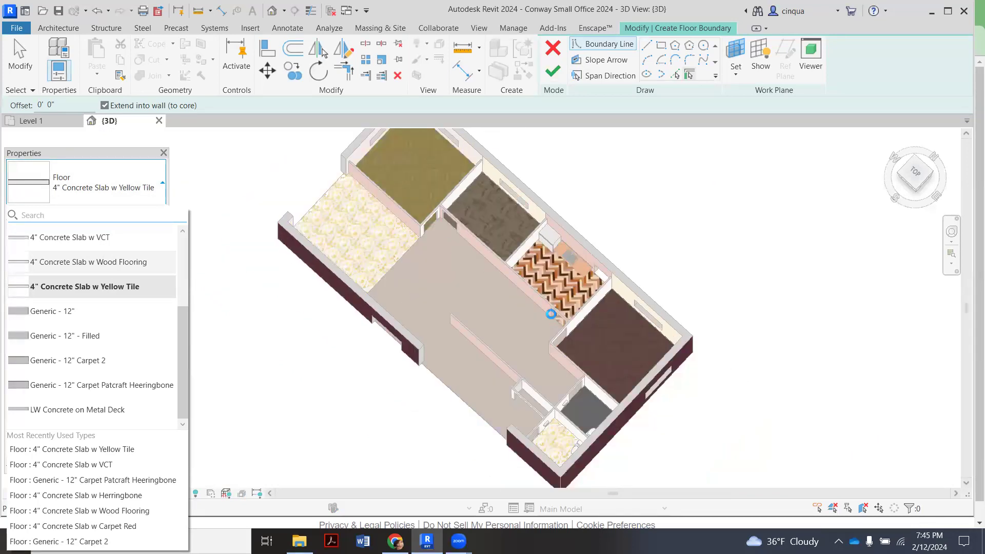